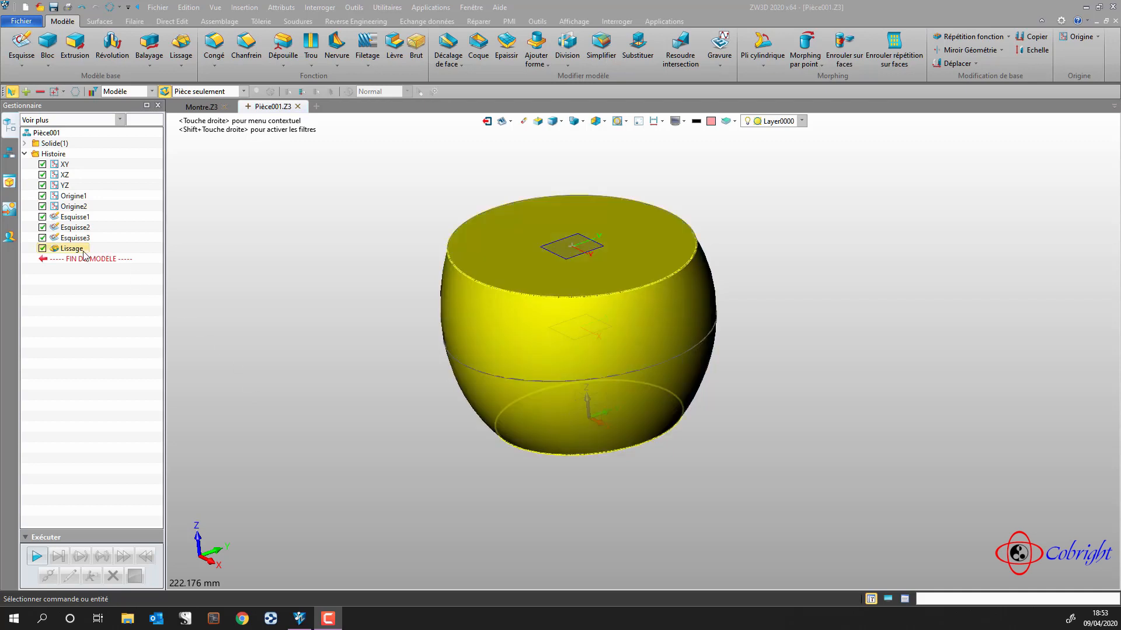
Suppress the Lissage feature to expose its three profile sketches, and re-enable it
left_click(43, 249)
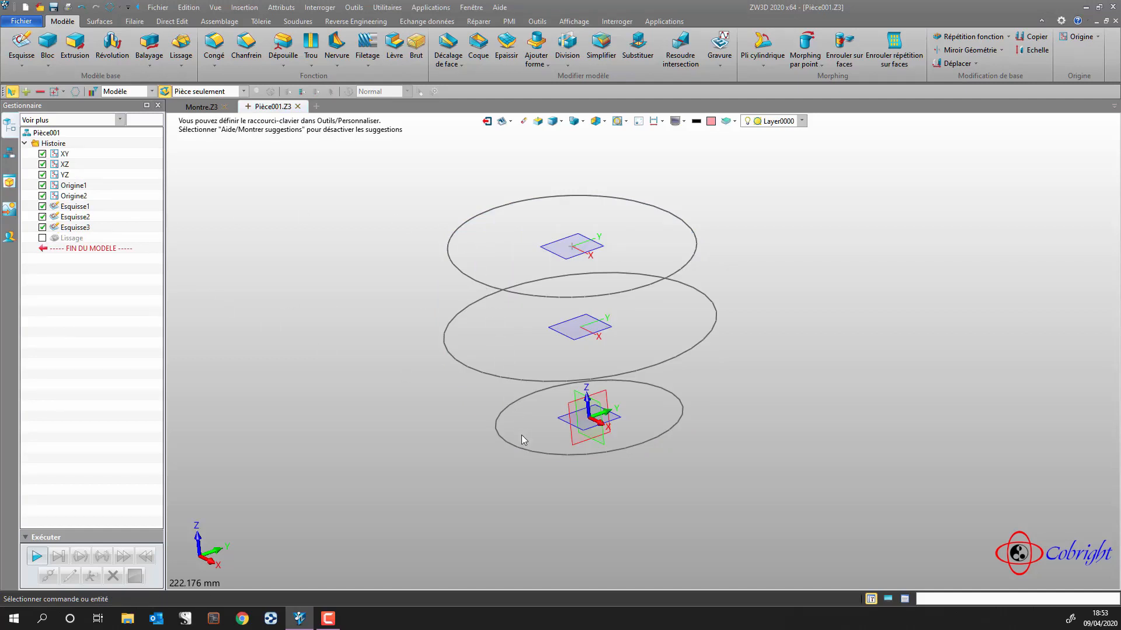
left_click(43, 238)
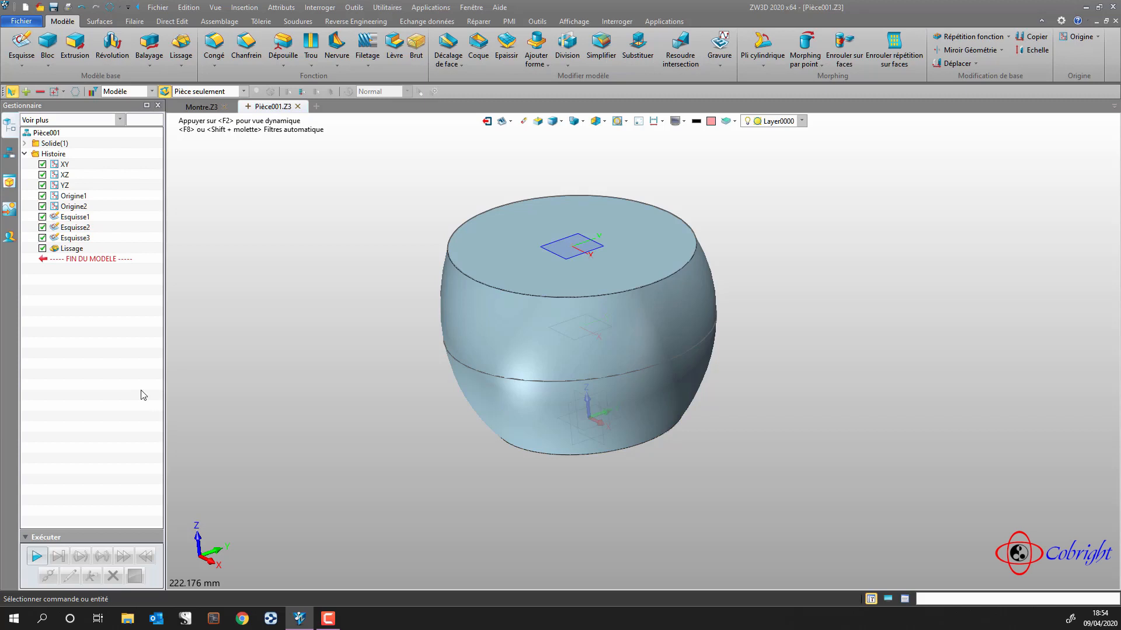
Make Esquisse3, Esquisse2 and Esquisse1 internal to the Lissage feature and collapse that feature in the history
right_click(75, 238)
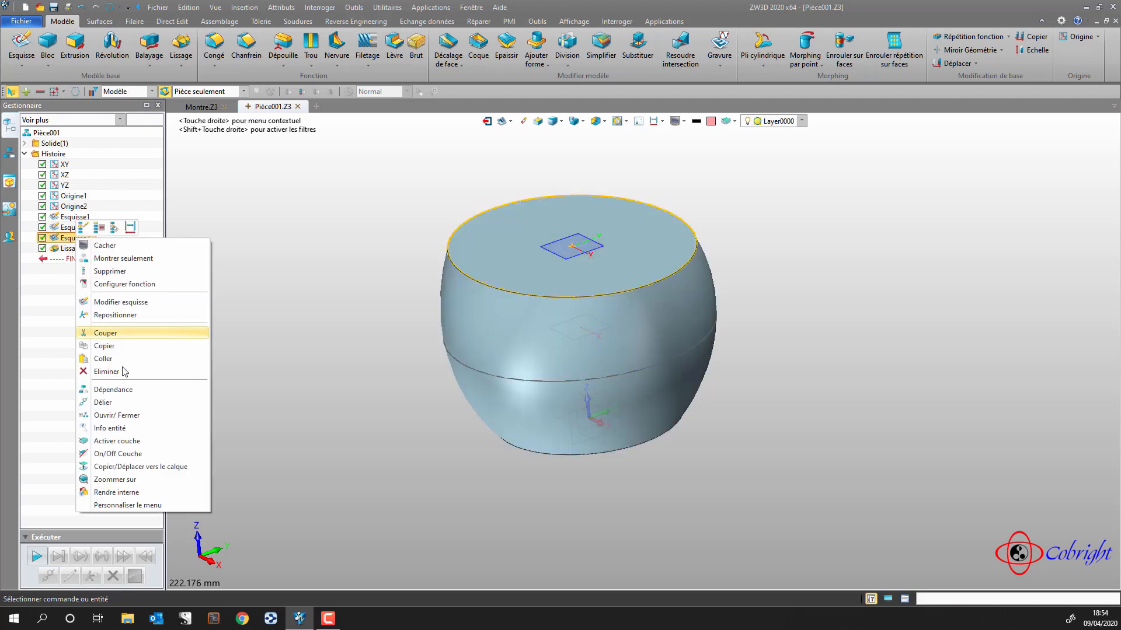
left_click(136, 492)
right_click(76, 228)
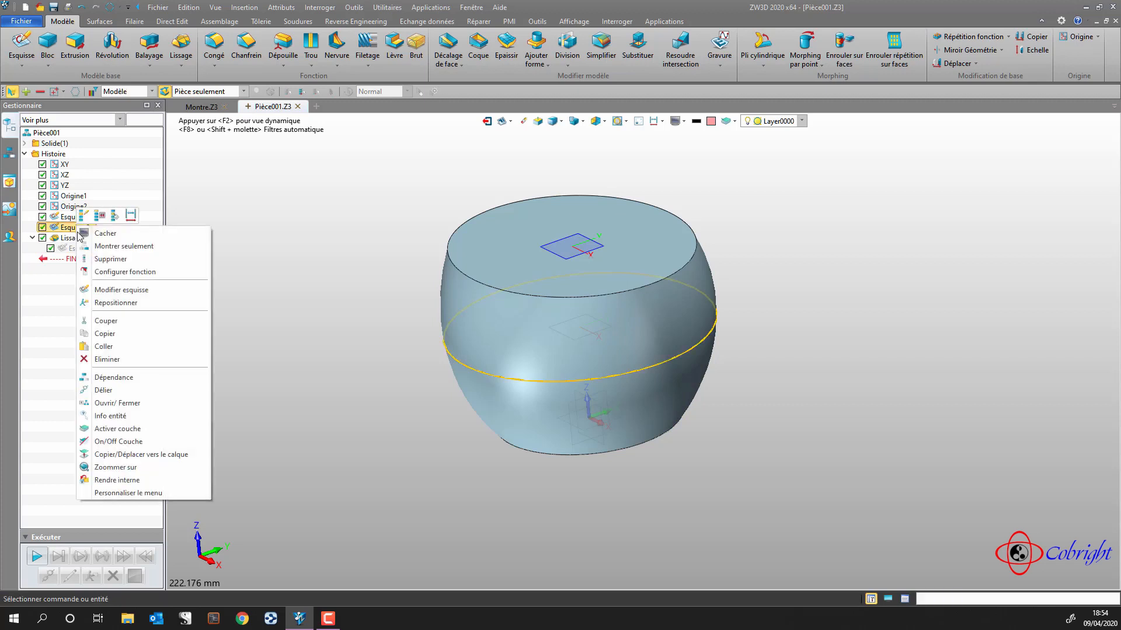
left_click(135, 481)
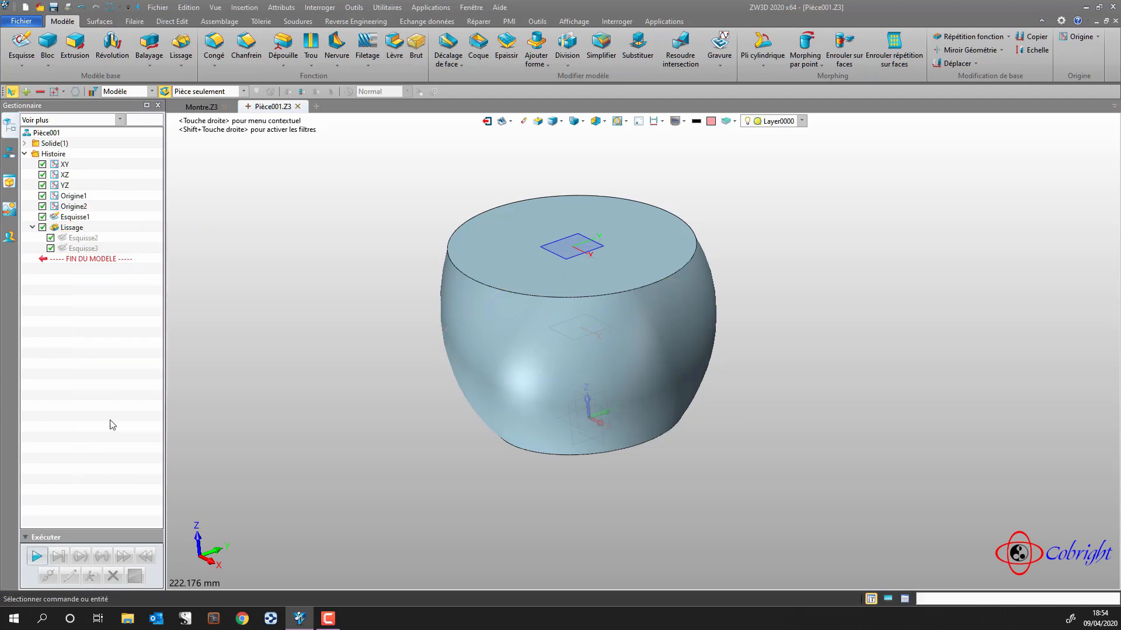
right_click(82, 217)
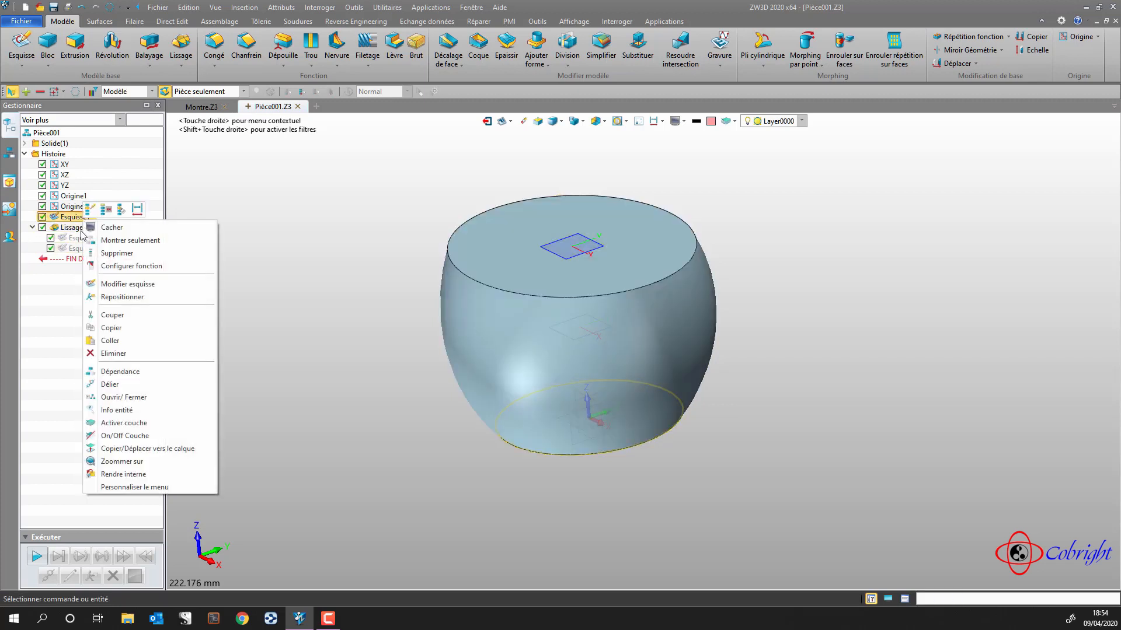
left_click(123, 474)
left_click(33, 217)
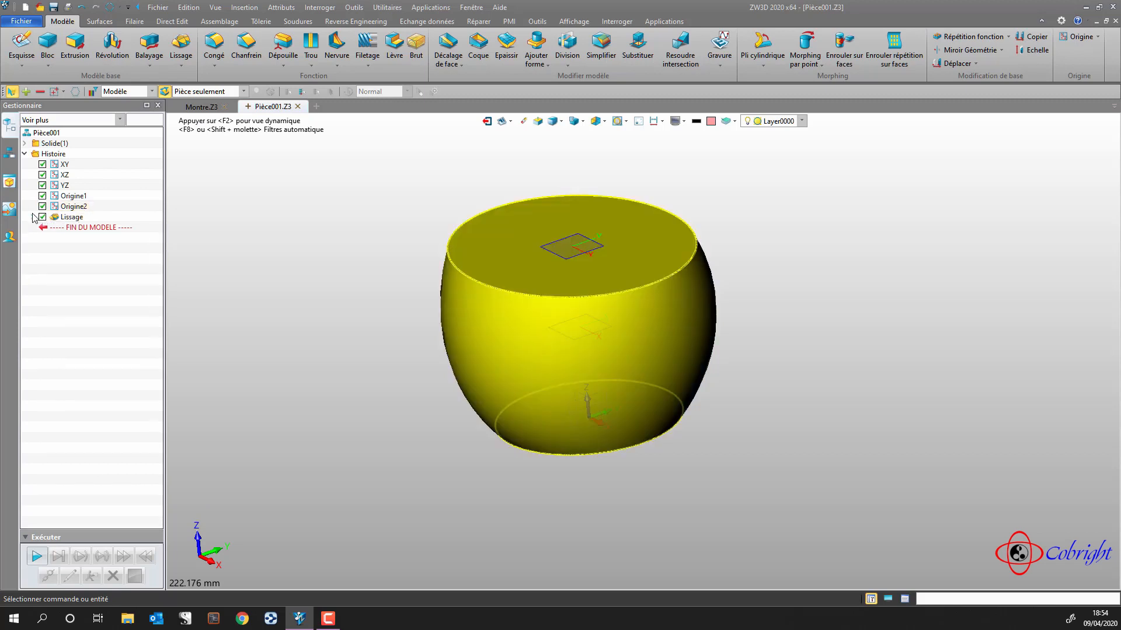
left_click(33, 217)
left_click(33, 217)
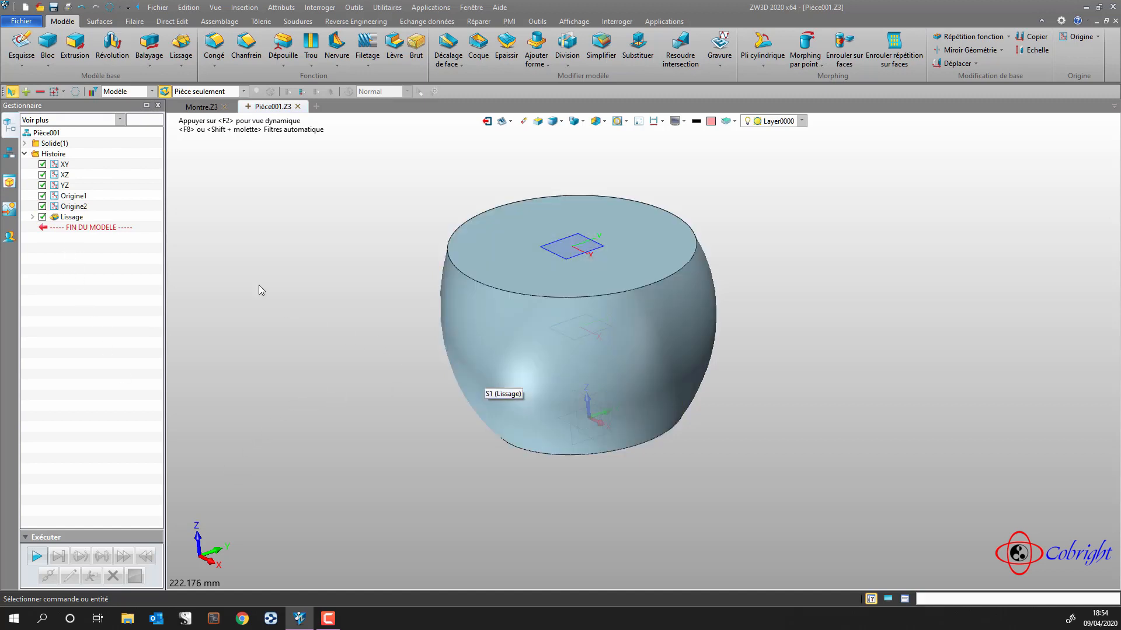
Expand the Lissage feature and make Esquisse1, Esquisse2 and Esquisse3 external again
left_click(32, 217)
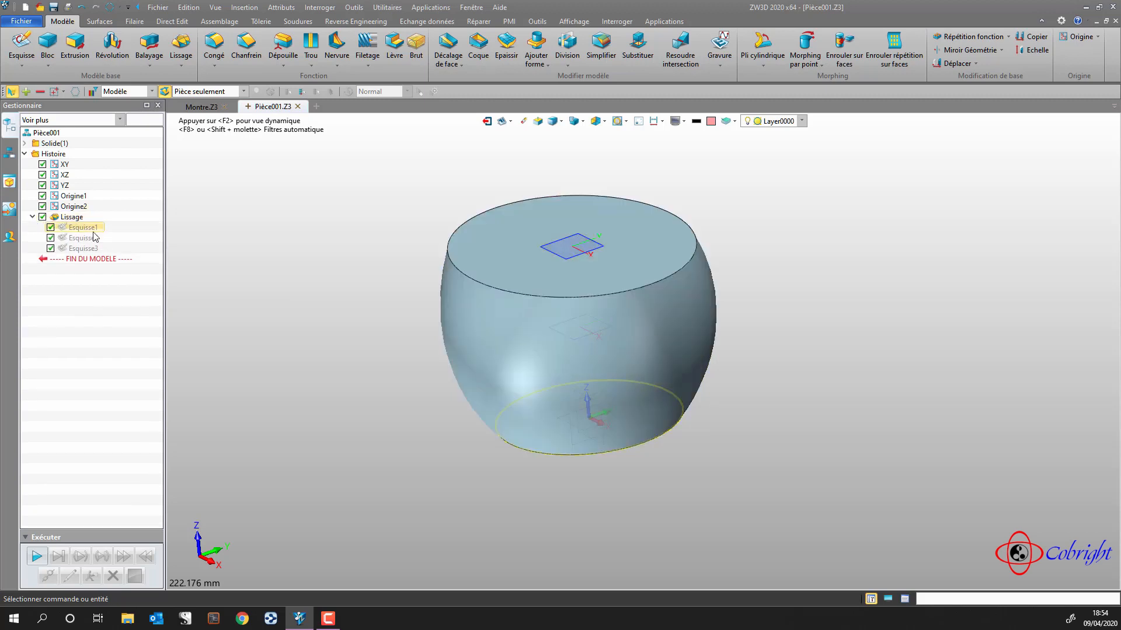
mouse_move(267, 291)
middle_mouse_down()
mouse_move(272, 234)
mouse_move(291, 287)
mouse_move(324, 269)
middle_mouse_up()
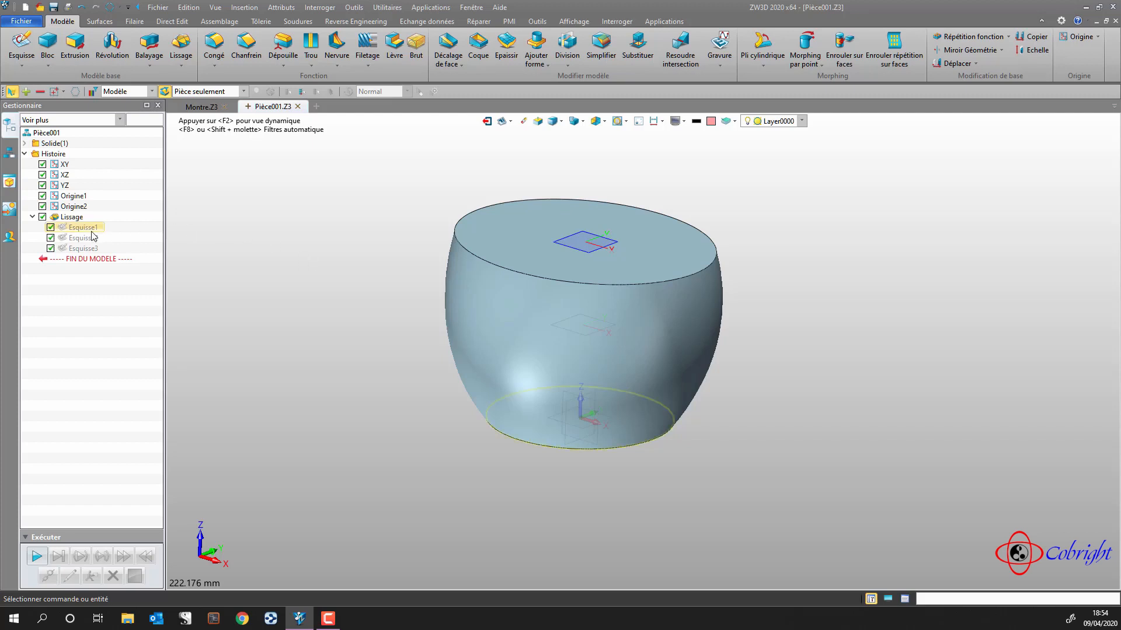
right_click(89, 229)
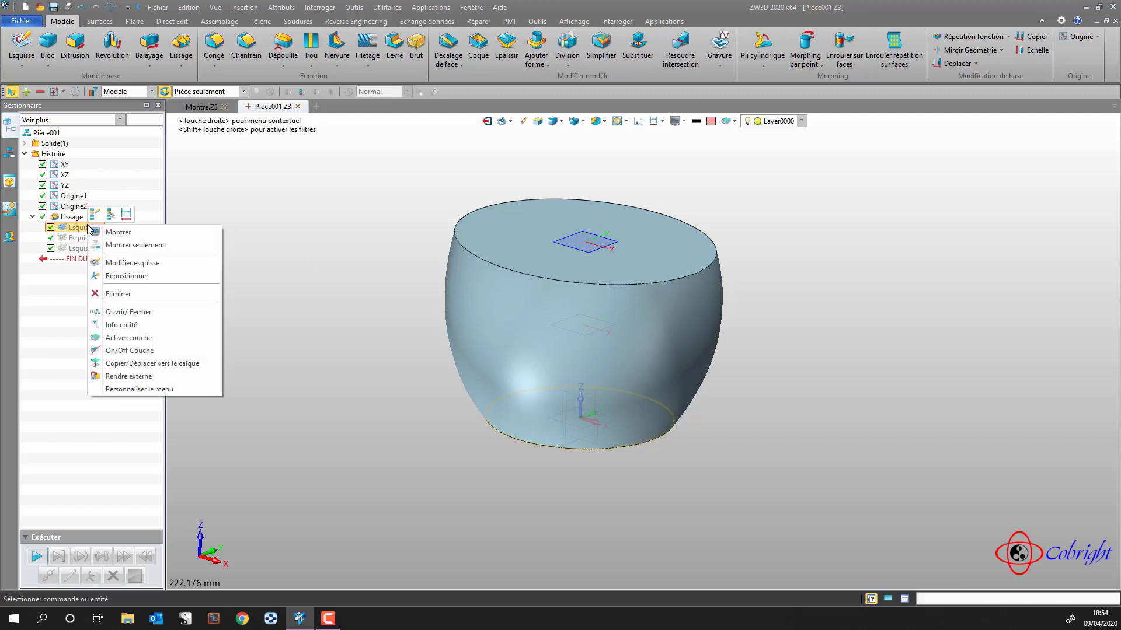
left_click(120, 375)
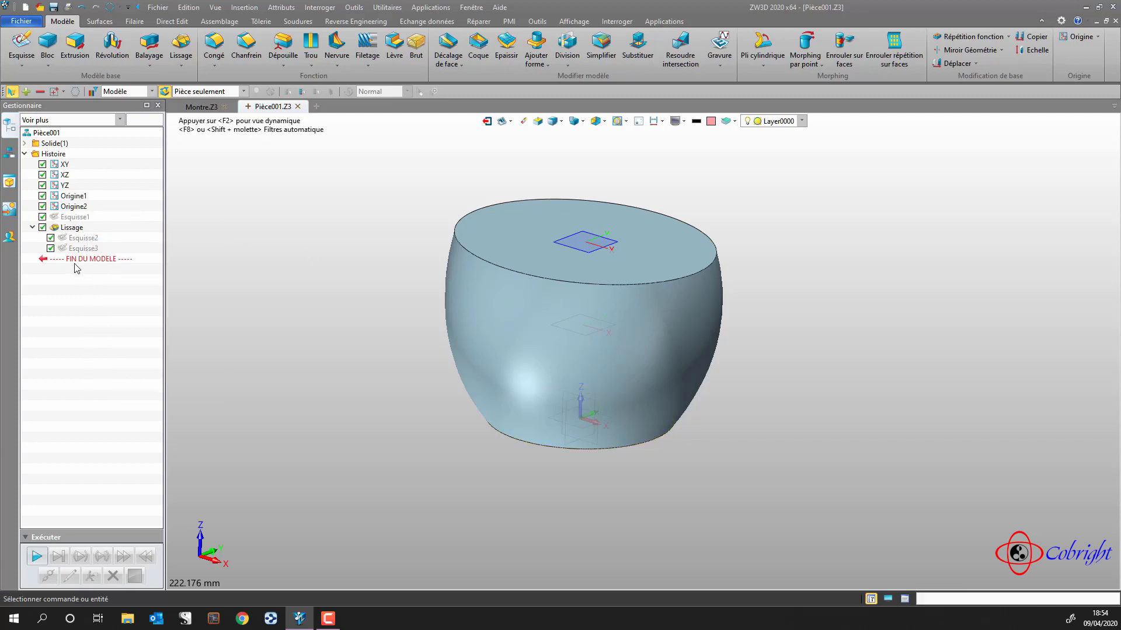
right_click(72, 241)
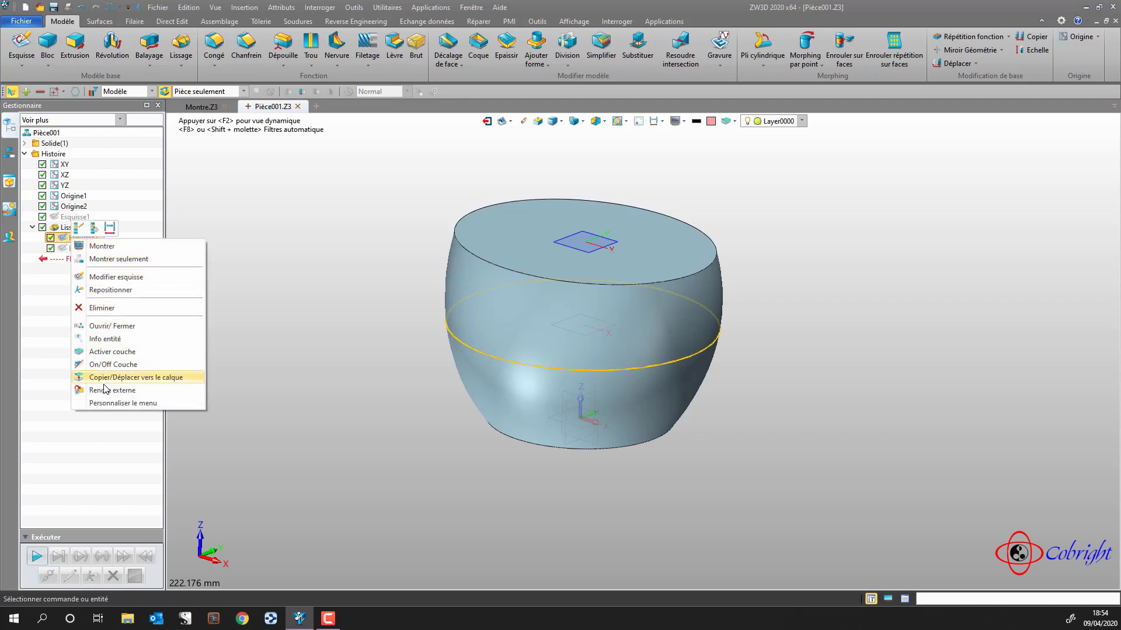
left_click(105, 385)
right_click(77, 249)
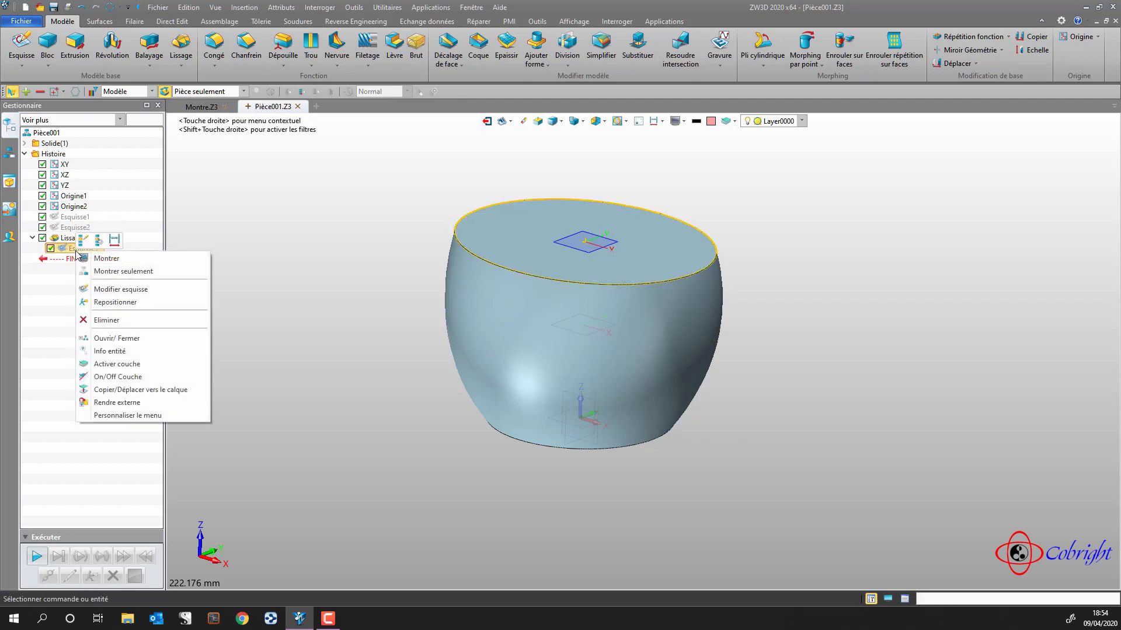
left_click(110, 403)
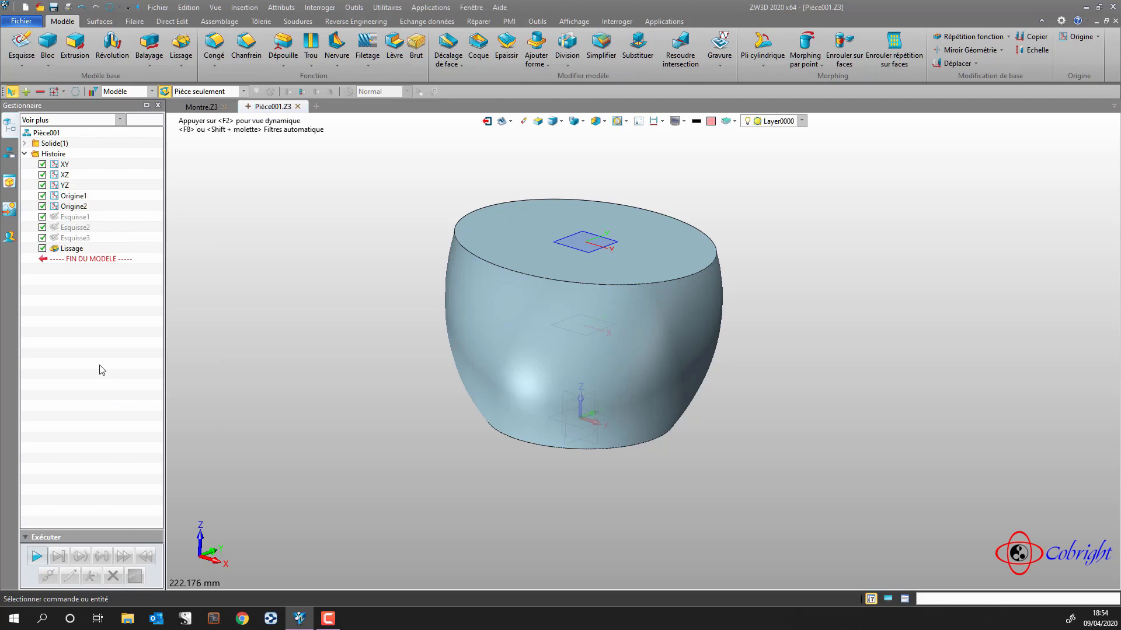
Show the hidden sketches Esquisse1, Esquisse2 and Esquisse3 together
left_click(84, 243)
left_click(79, 218, "shift")
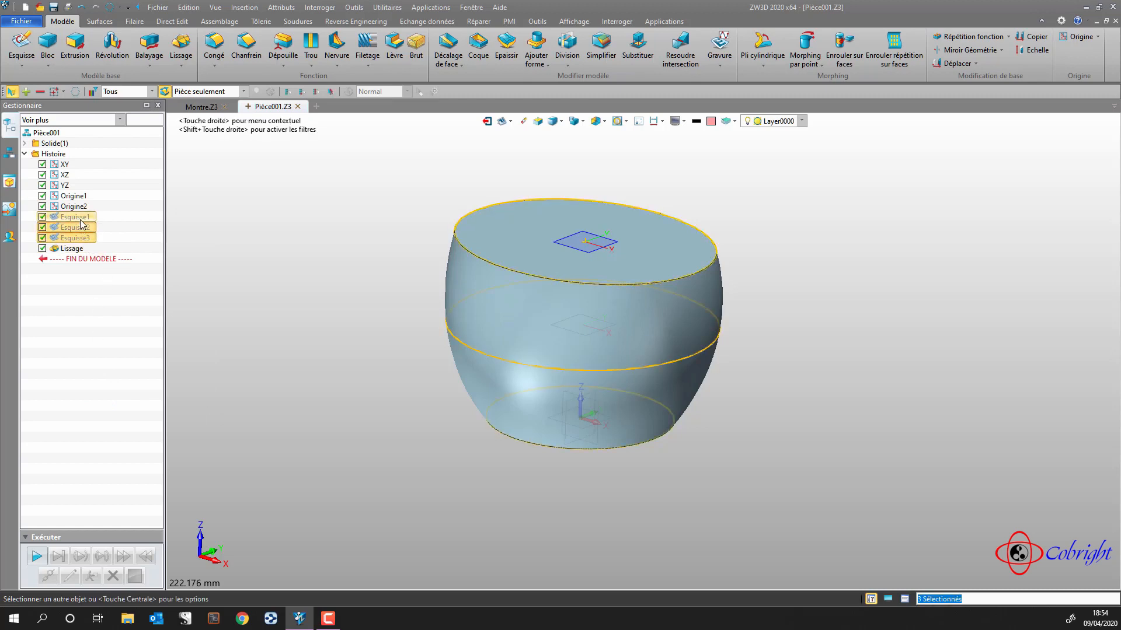
right_click(82, 222)
left_click(95, 229)
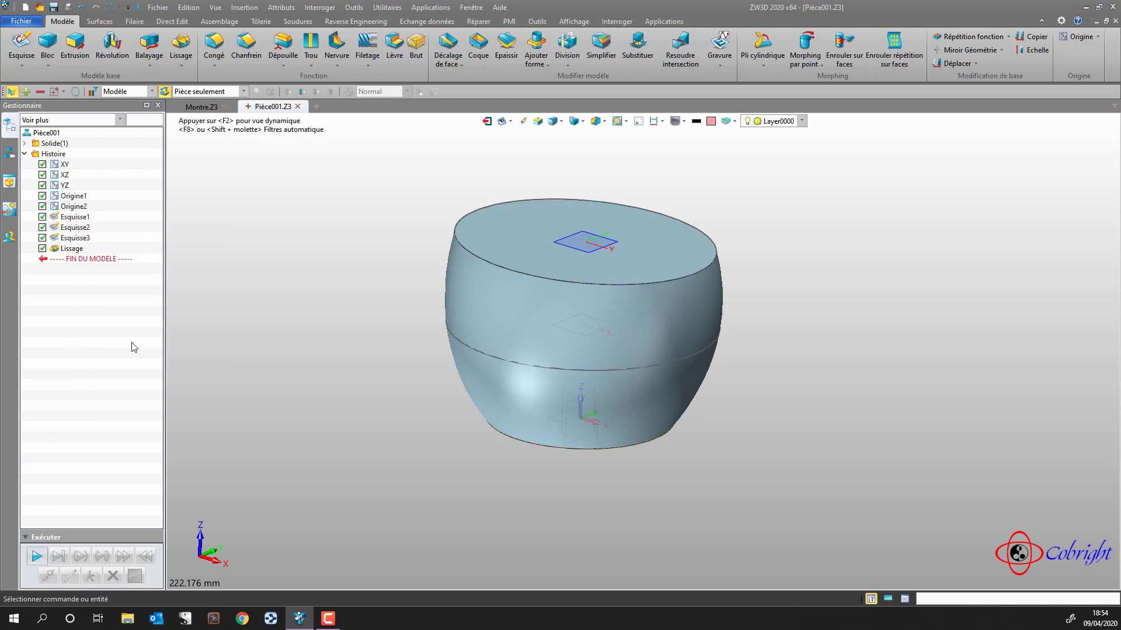
Switch to the Montre.Z3 part and examine the watch case from several angles
mouse_move(193, 335)
middle_mouse_down()
mouse_move(261, 327)
mouse_move(292, 350)
mouse_move(290, 325)
middle_mouse_up()
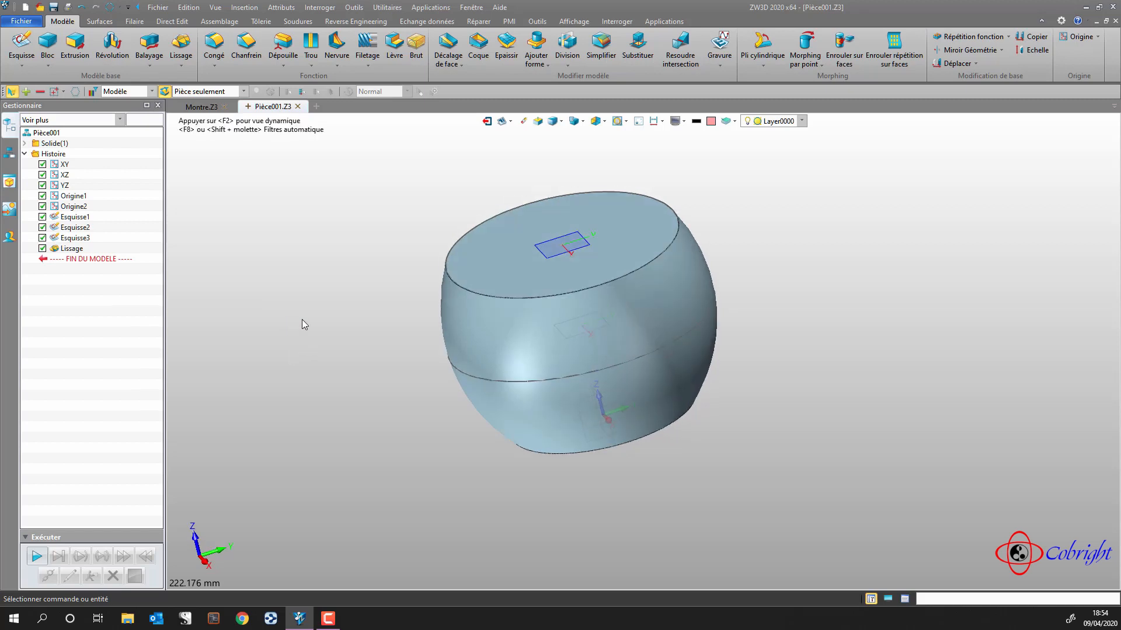
key("ctrl+Tab")
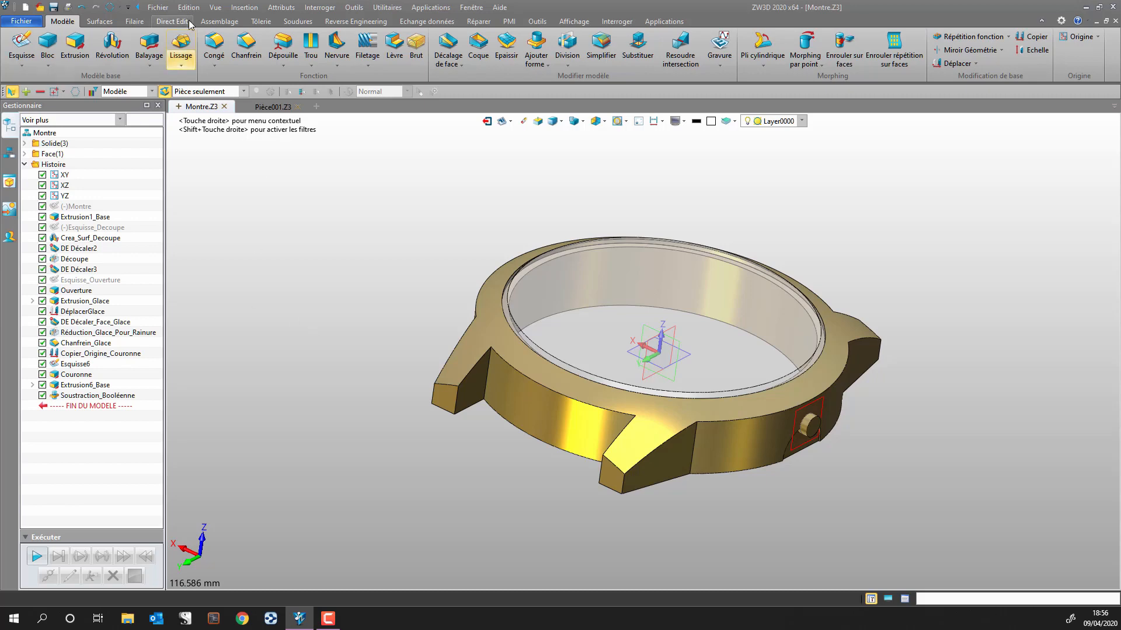
middle_click_drag(375, 325, 322, 325)
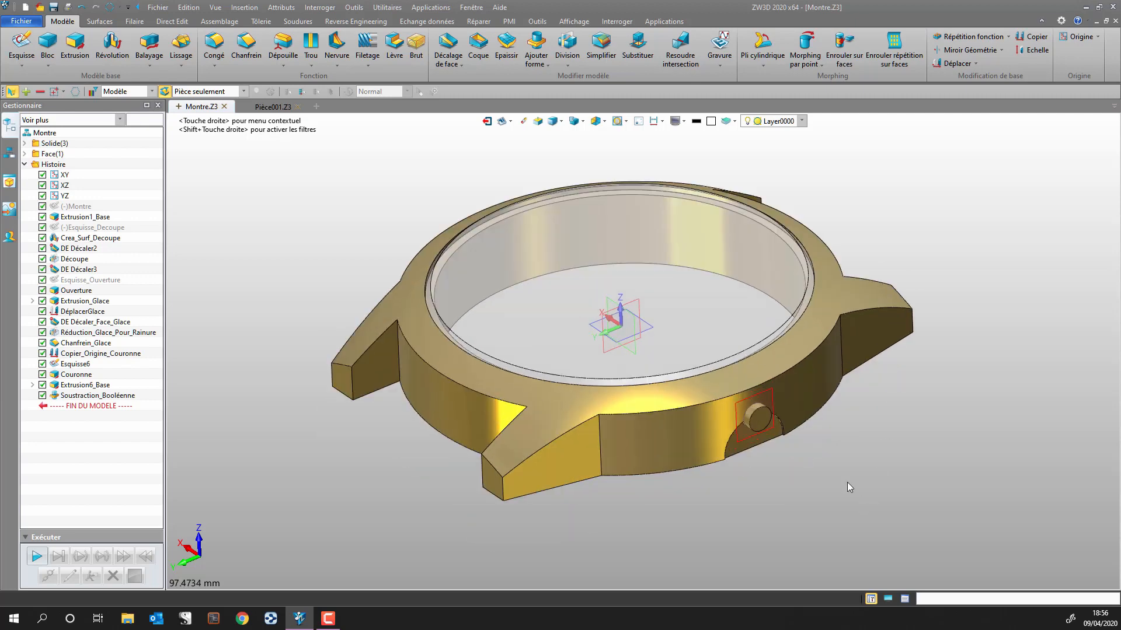
middle_click_drag(847, 482, 803, 501)
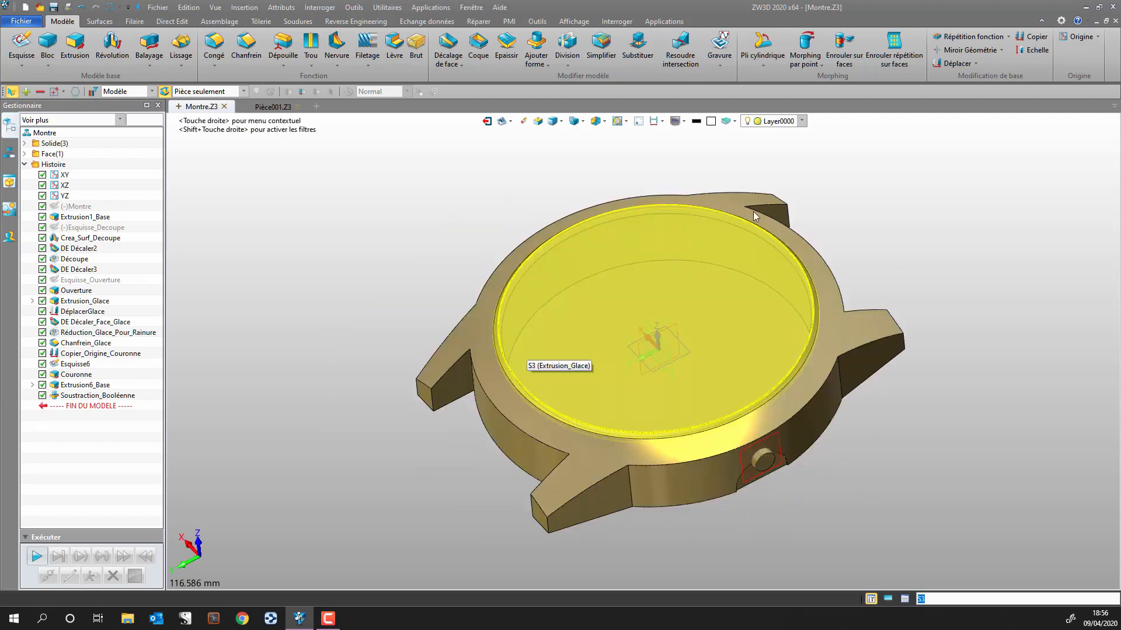
middle_click_drag(945, 247, 959, 229)
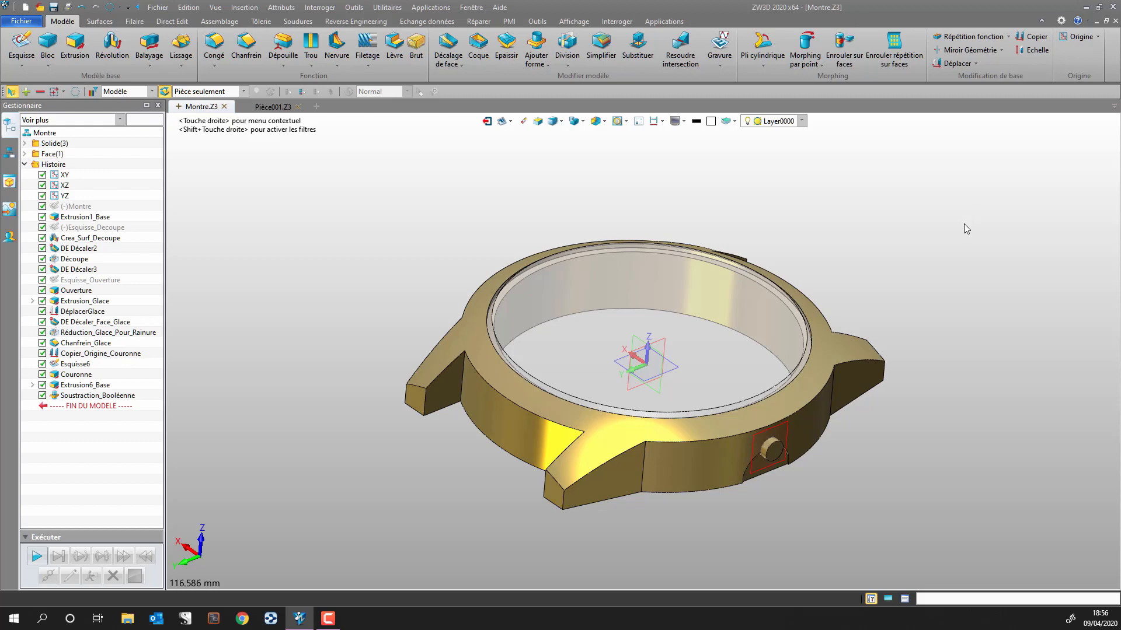
mouse_move(886, 228)
middle_mouse_down()
mouse_move(888, 258)
mouse_move(885, 231)
middle_mouse_up()
right_click_drag(237, 427, 289, 411)
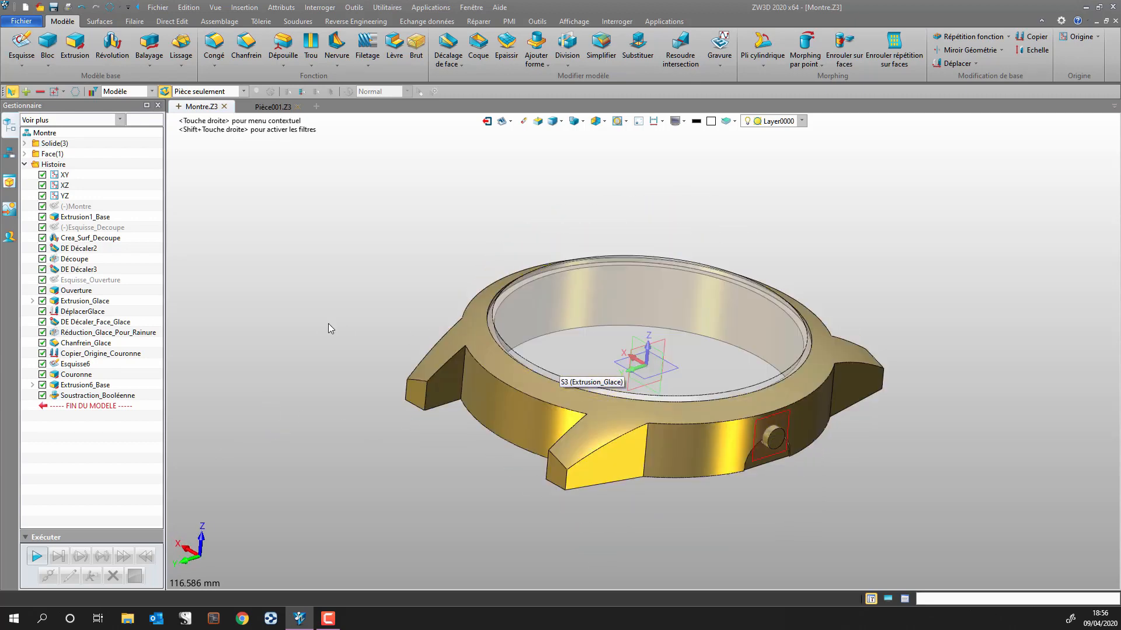
mouse_move(328, 326)
right_mouse_down()
mouse_move(327, 358)
mouse_move(325, 338)
right_mouse_up()
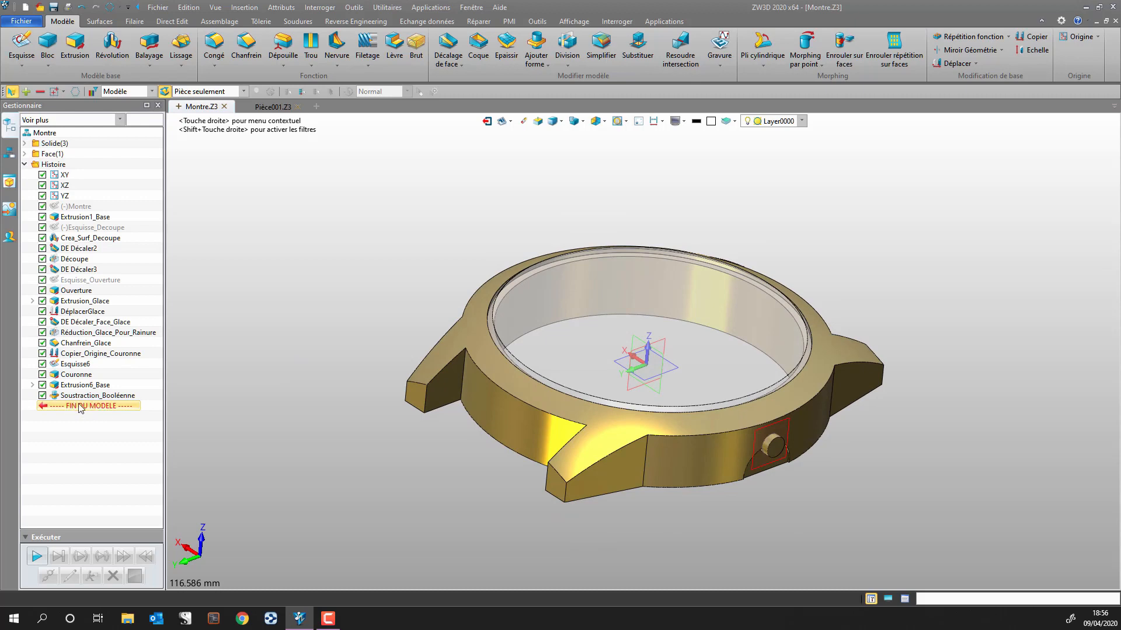
Roll the watch model's history back to just after the Ouverture feature
mouse_move(81, 408)
left_mouse_down()
mouse_move(108, 299)
mouse_move(123, 269)
mouse_move(138, 285)
mouse_move(130, 280)
left_mouse_up()
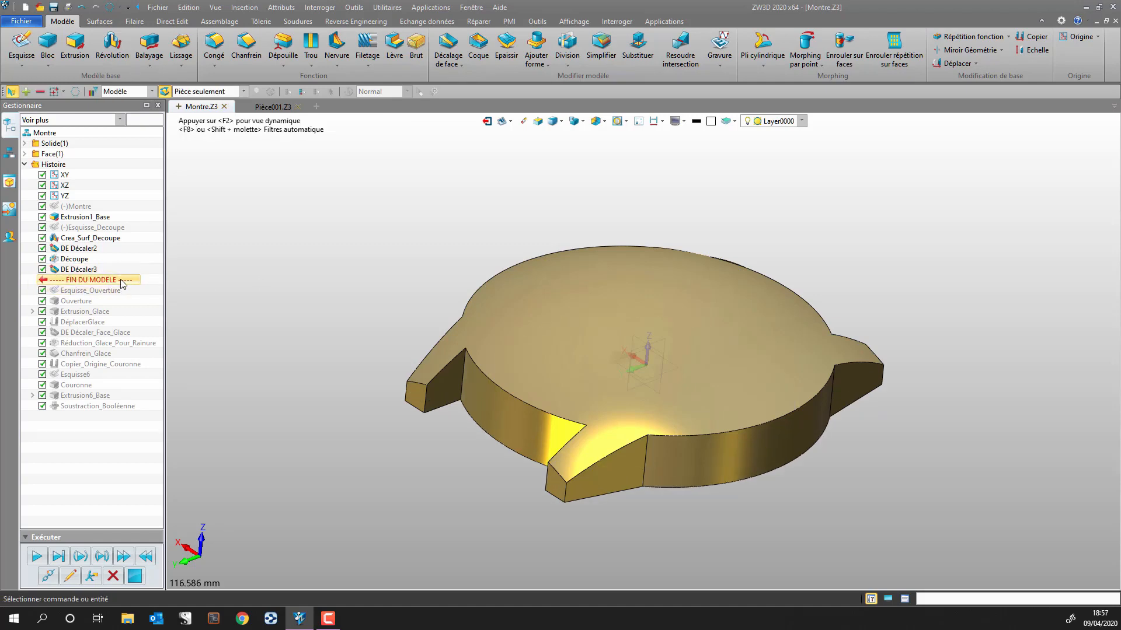
mouse_move(123, 281)
left_mouse_down()
mouse_move(120, 311)
mouse_move(113, 298)
left_mouse_up()
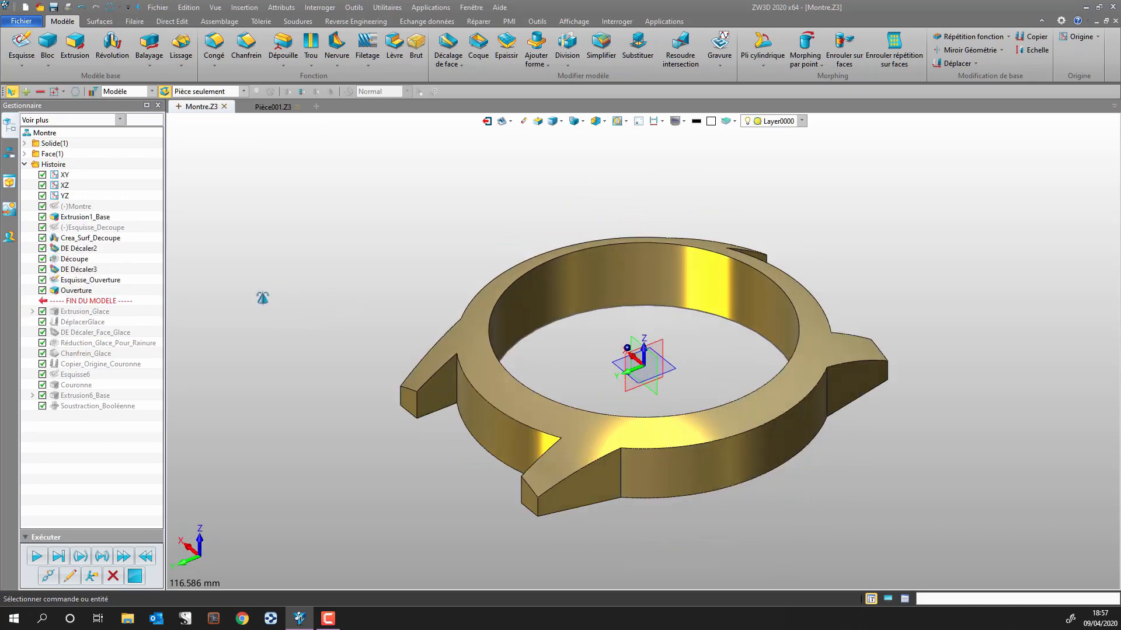
middle_click_drag(333, 283, 344, 285)
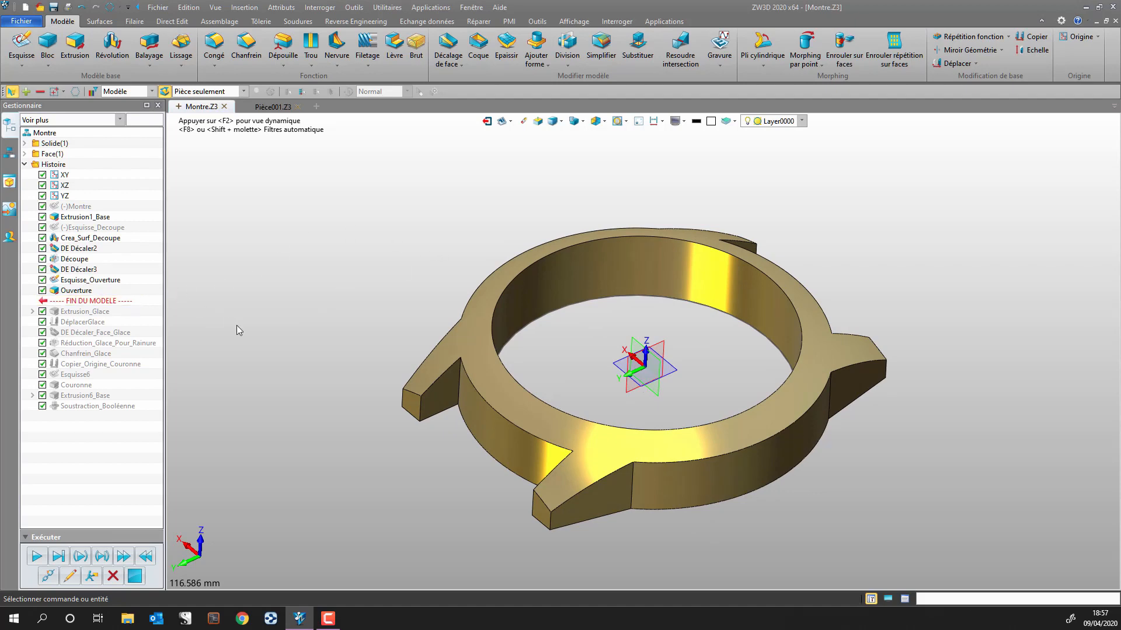
Start a fillet with a 4 mm radius on the inner corner edge where one lug meets the case
middle_click_drag(314, 299, 367, 305)
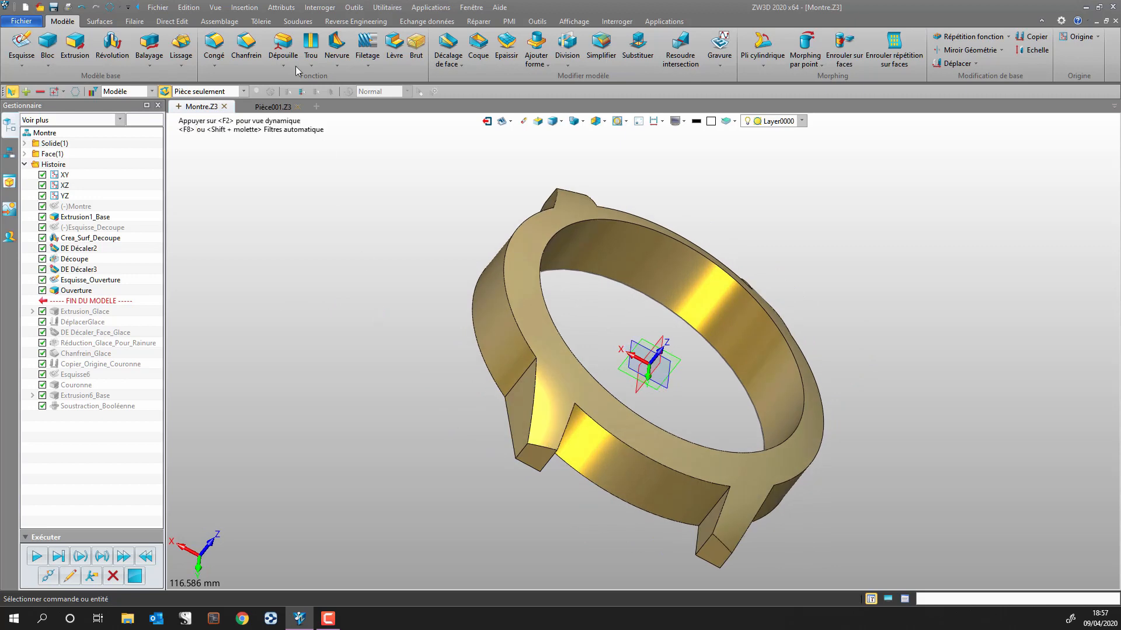
left_click(214, 40)
middle_click_drag(368, 352, 328, 325)
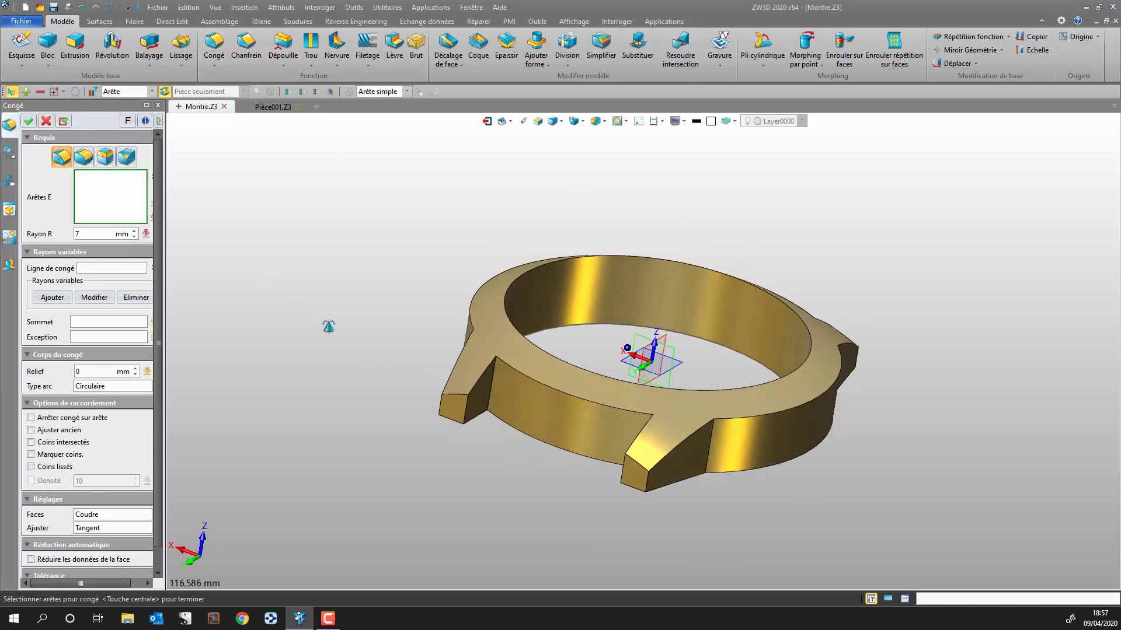
left_click(500, 394)
middle_click_drag(500, 394, 504, 454)
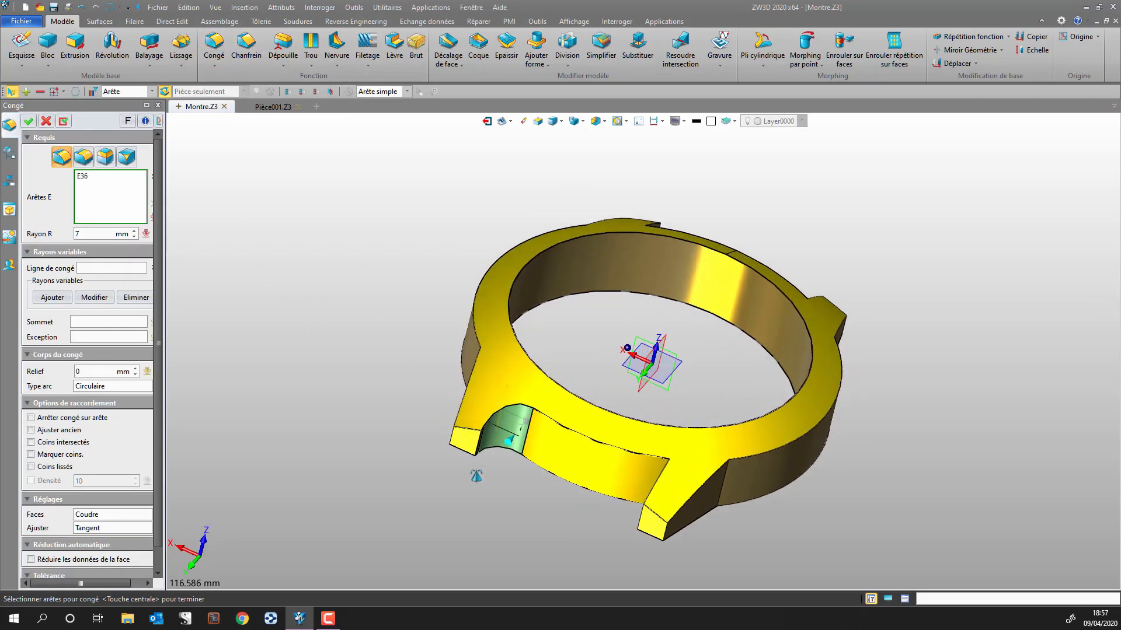
middle_click(516, 431)
type("1")
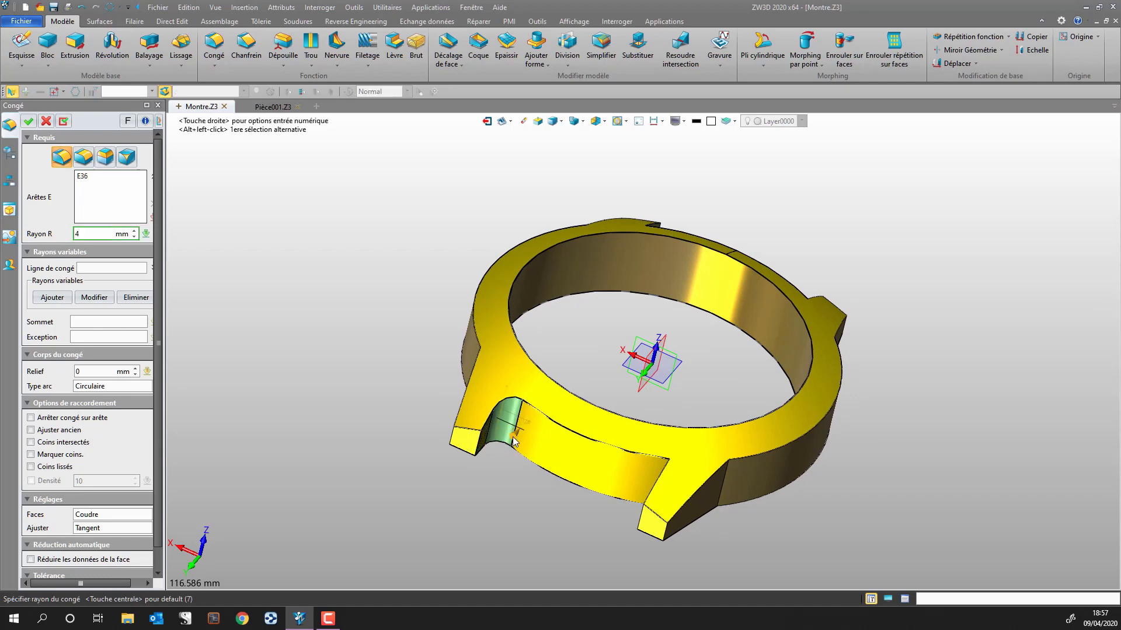
middle_click_drag(516, 432, 744, 504)
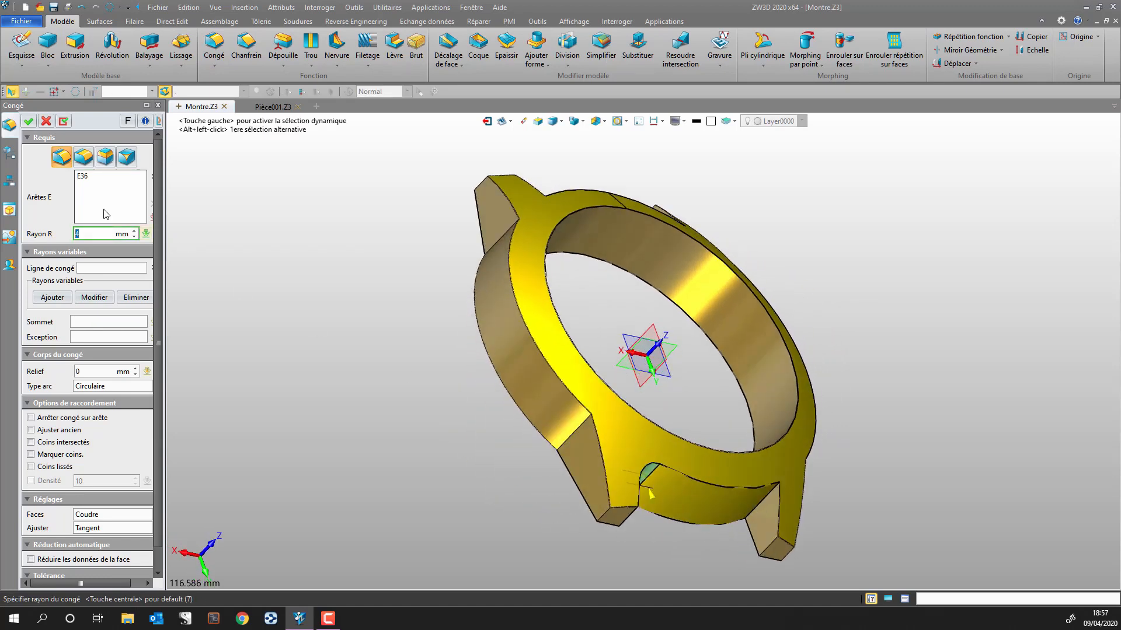
middle_click(474, 416)
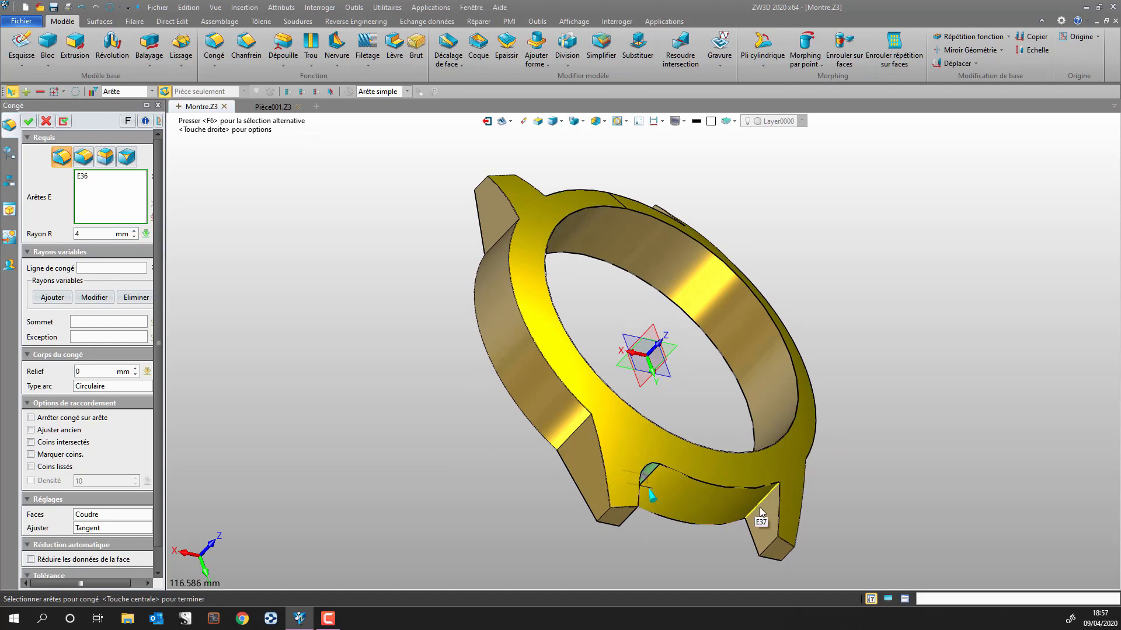
Add the inner corner edges of the other three lugs to the 4 mm fillet and create it
left_click(801, 502)
middle_click_drag(887, 471, 750, 538)
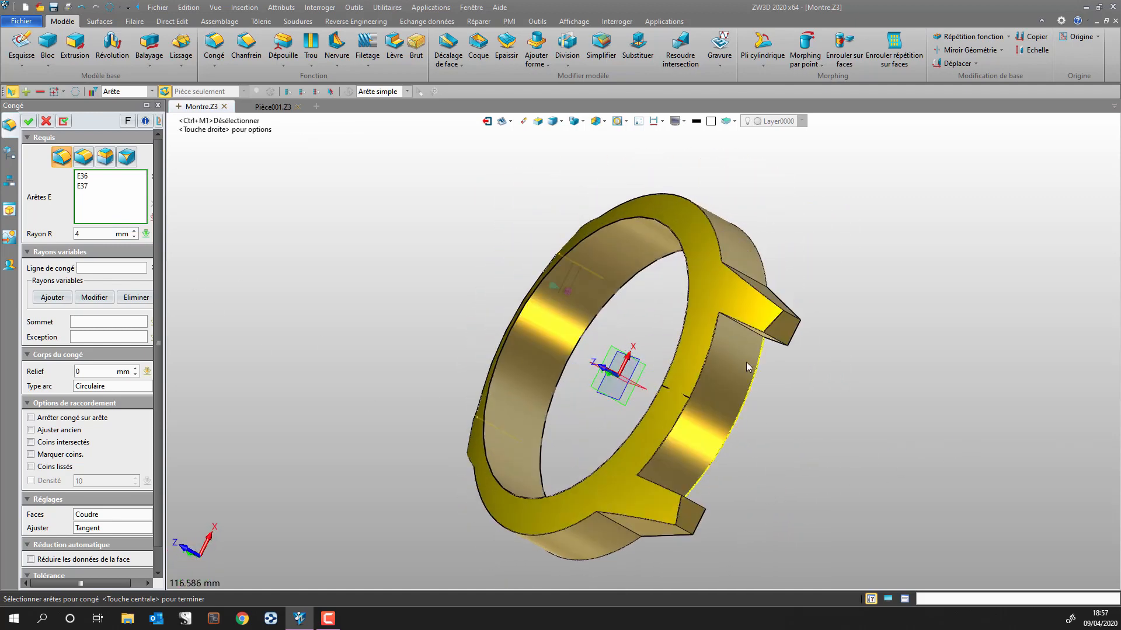
left_click(744, 333)
middle_click_drag(866, 376, 818, 425)
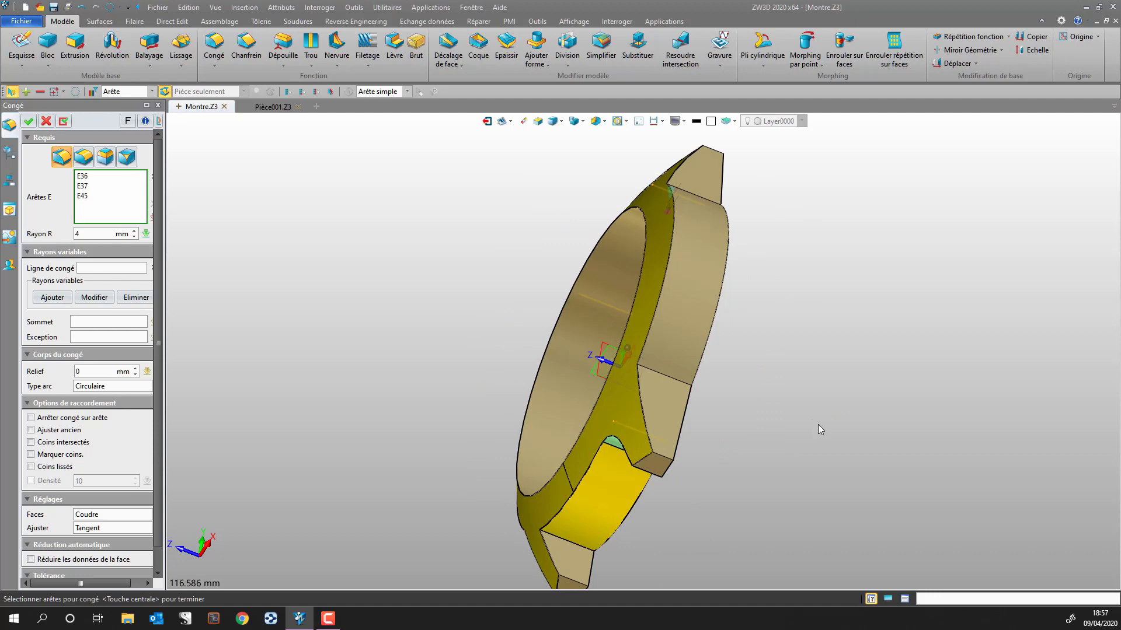
left_click(572, 541)
middle_click_drag(339, 428, 449, 420)
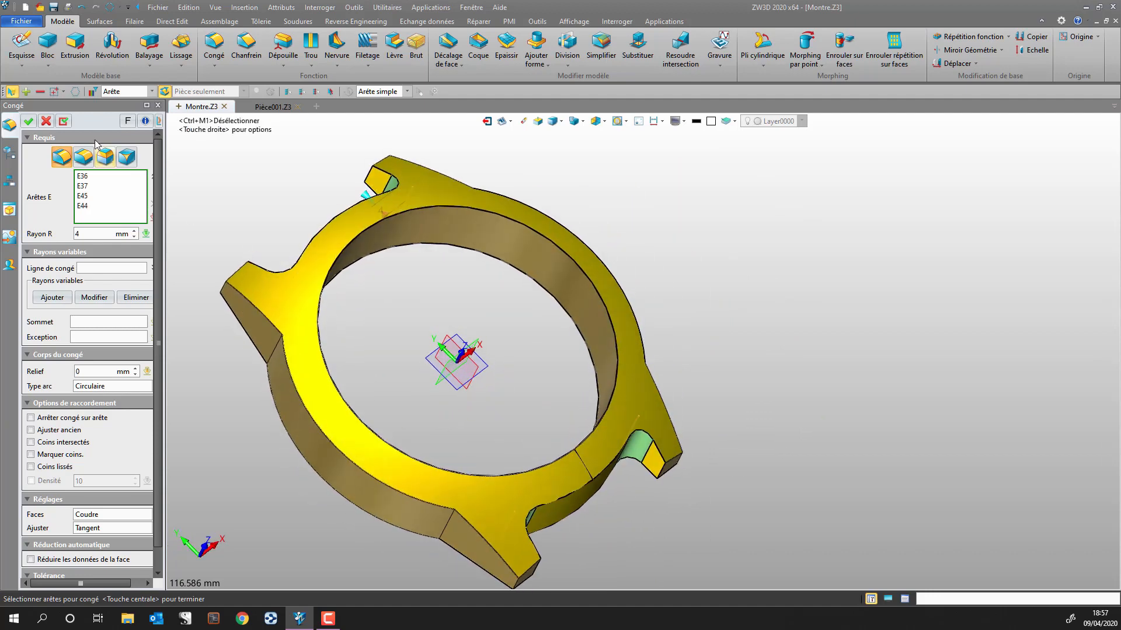
left_click(28, 121)
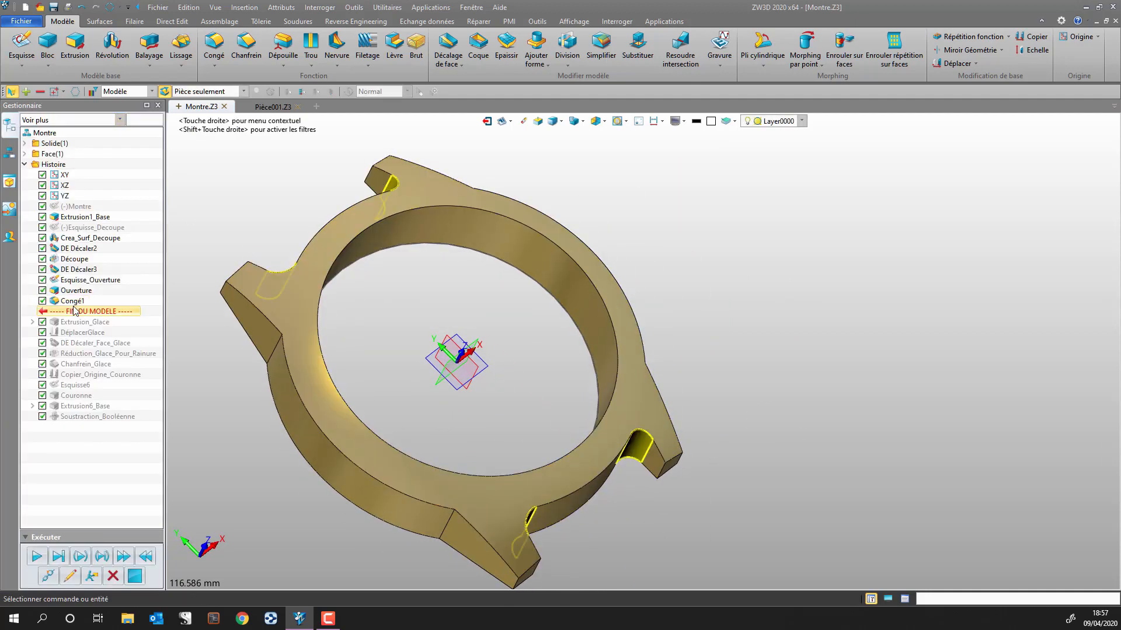
Group the history features from the Montre sketch through Congé1 into a history folder
middle_click_drag(258, 196, 226, 156)
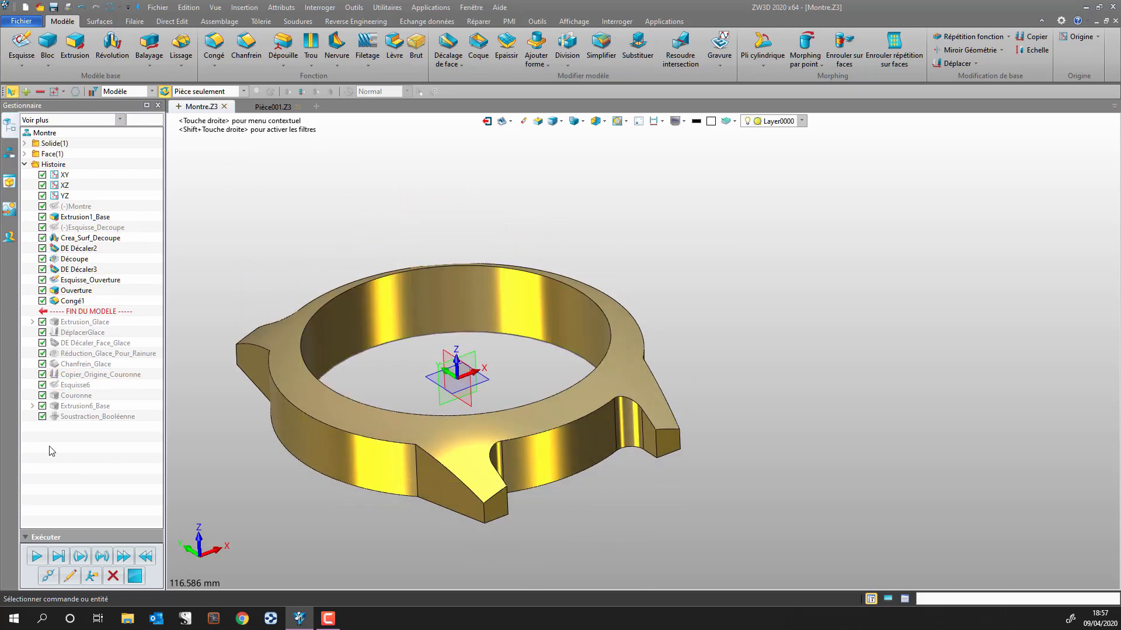
middle_click_drag(225, 465, 249, 491)
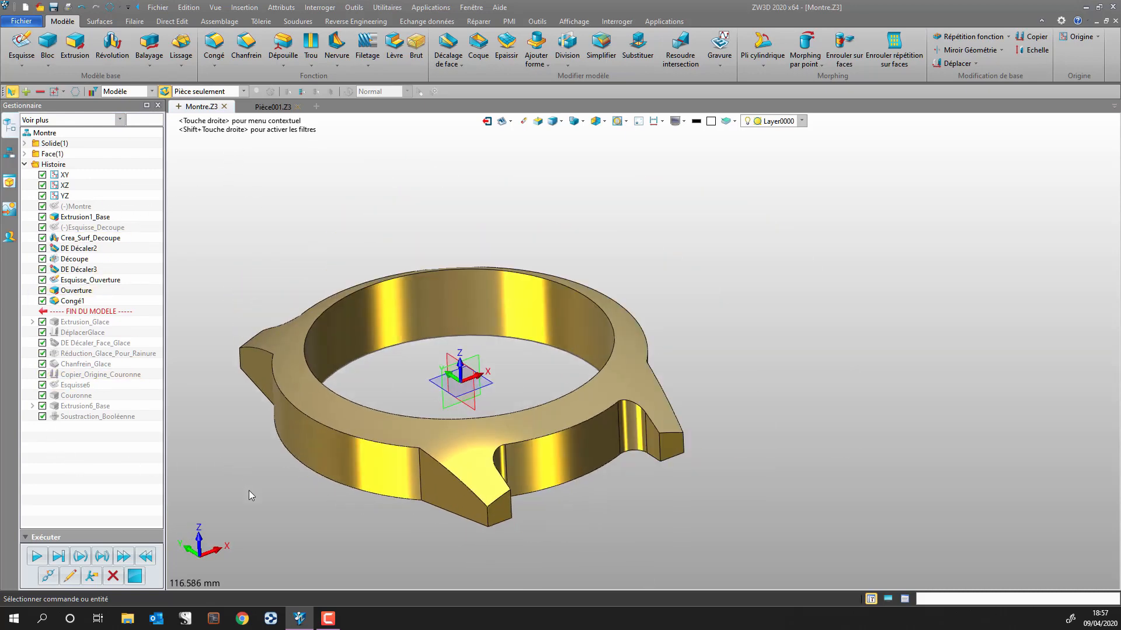
middle_click_drag(675, 295, 803, 280)
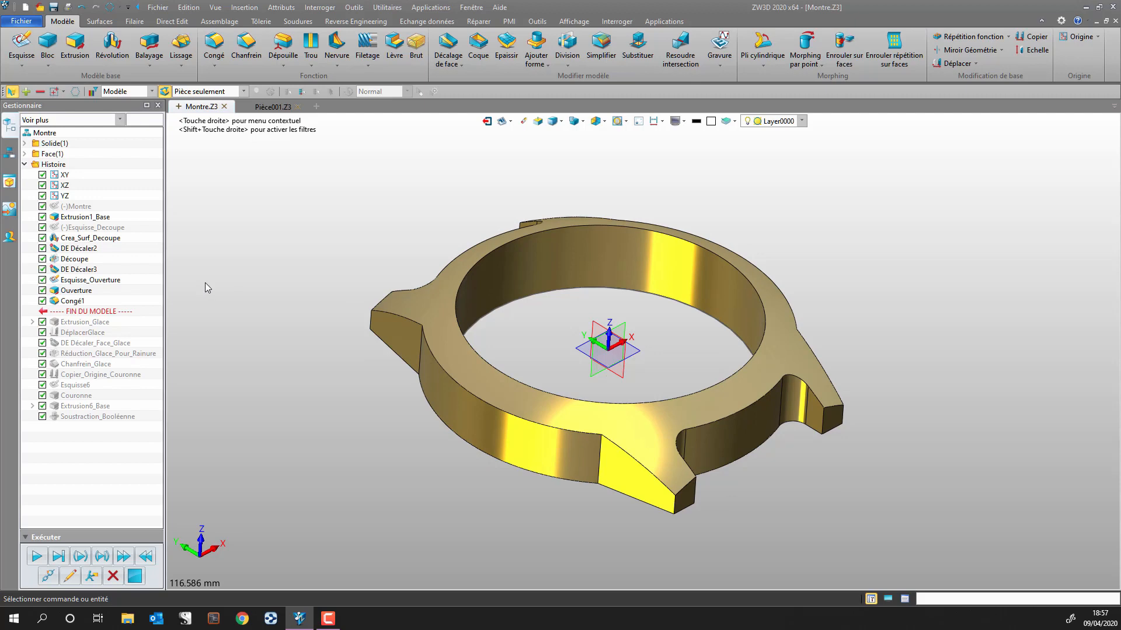
left_click(80, 209)
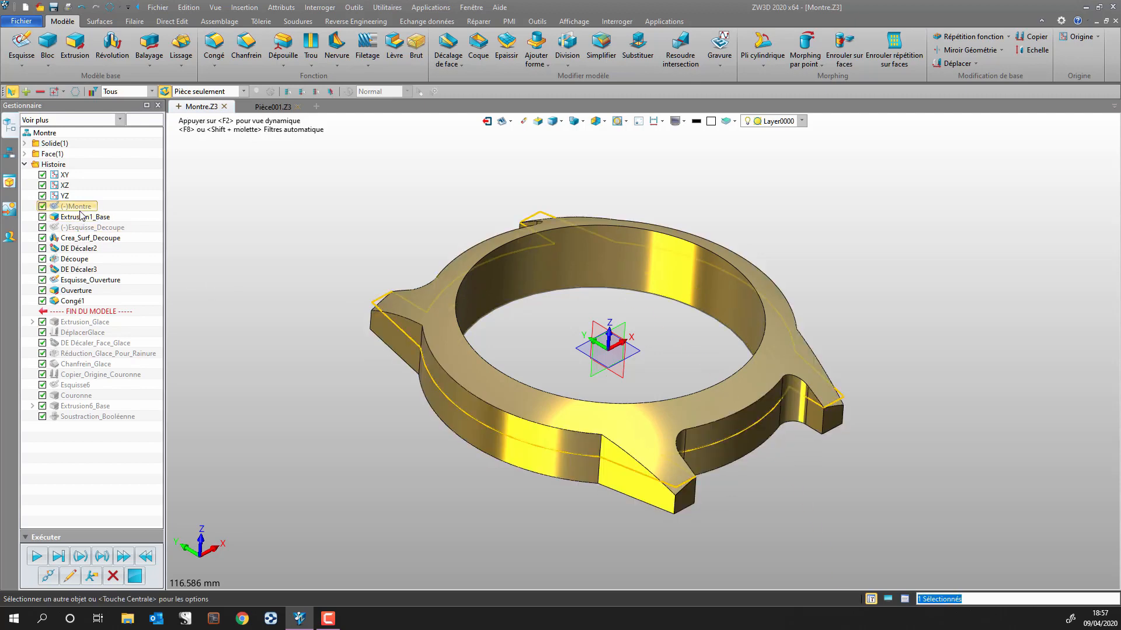
left_click(69, 301, "shift")
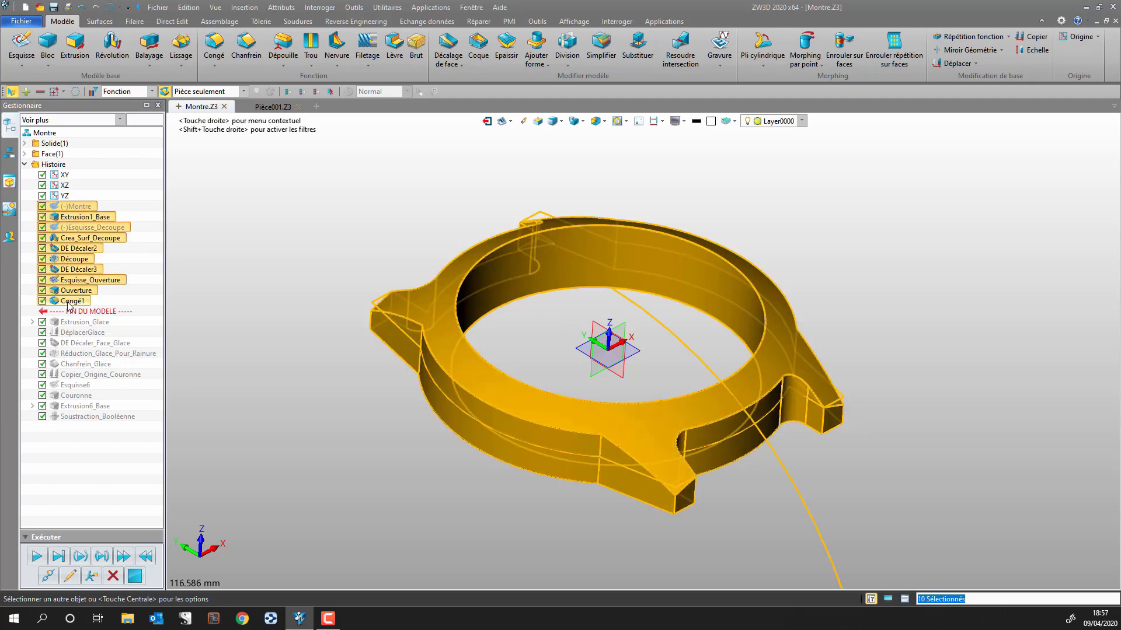
right_click(69, 303)
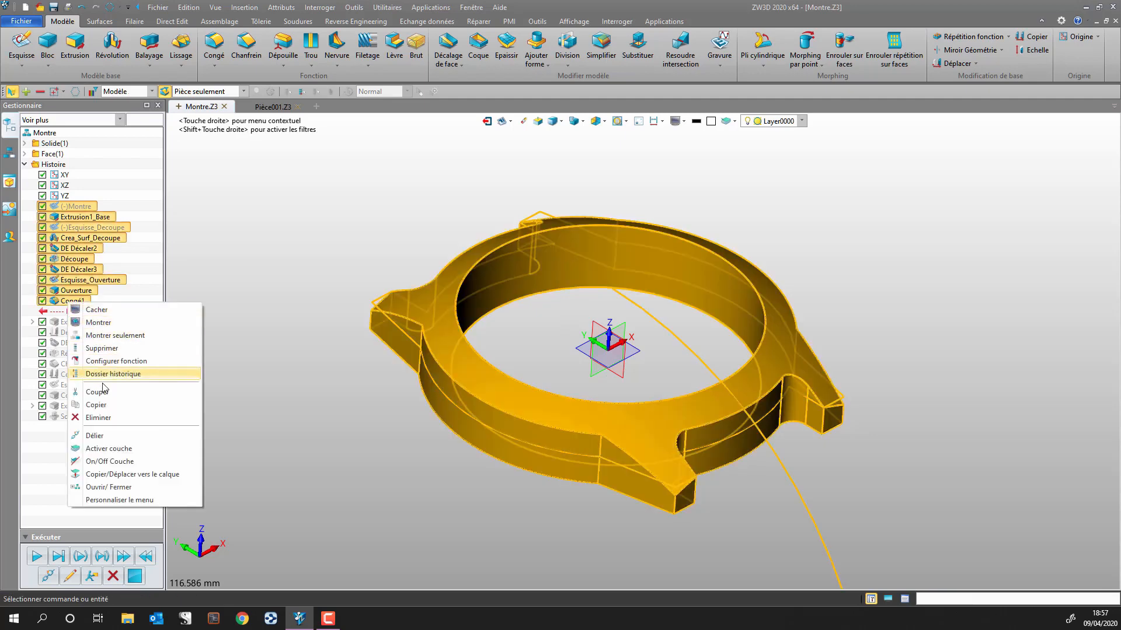
left_click(193, 374)
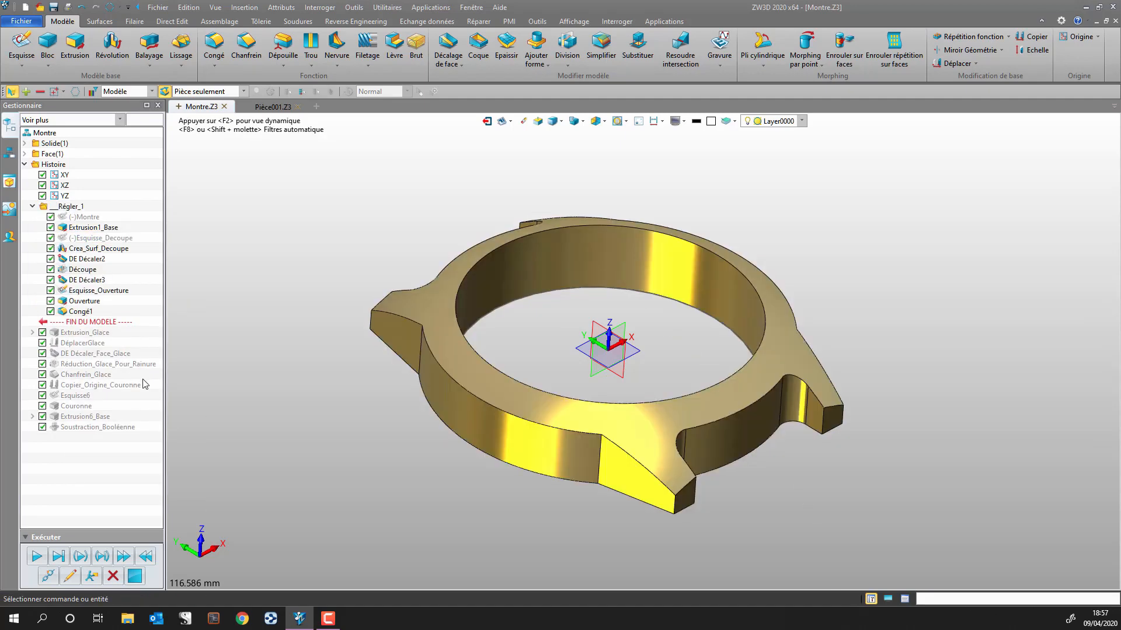
Rename the new history folder as Boitier, then collapse and re-expand it
right_click(70, 208)
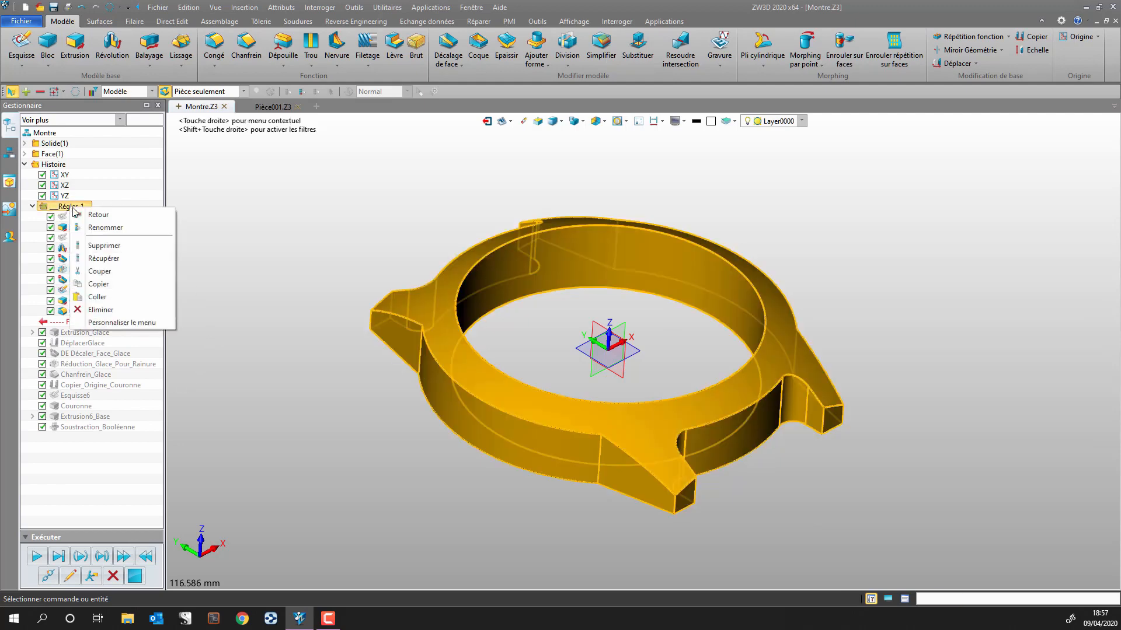
left_click(103, 227)
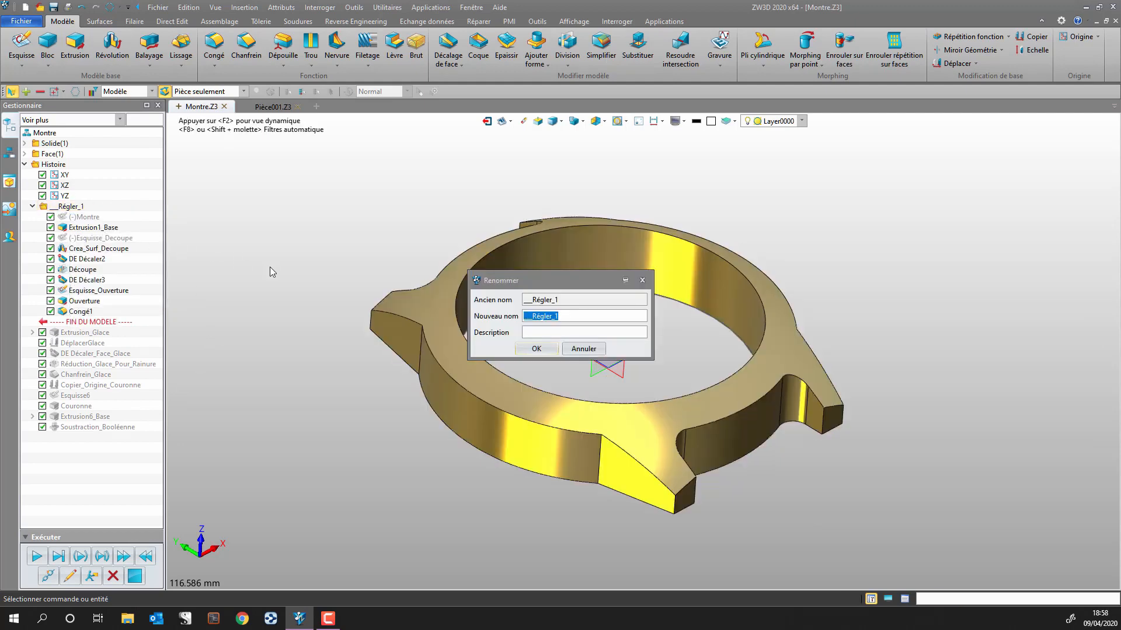
type("Boitier")
left_click(536, 348)
left_click(33, 208)
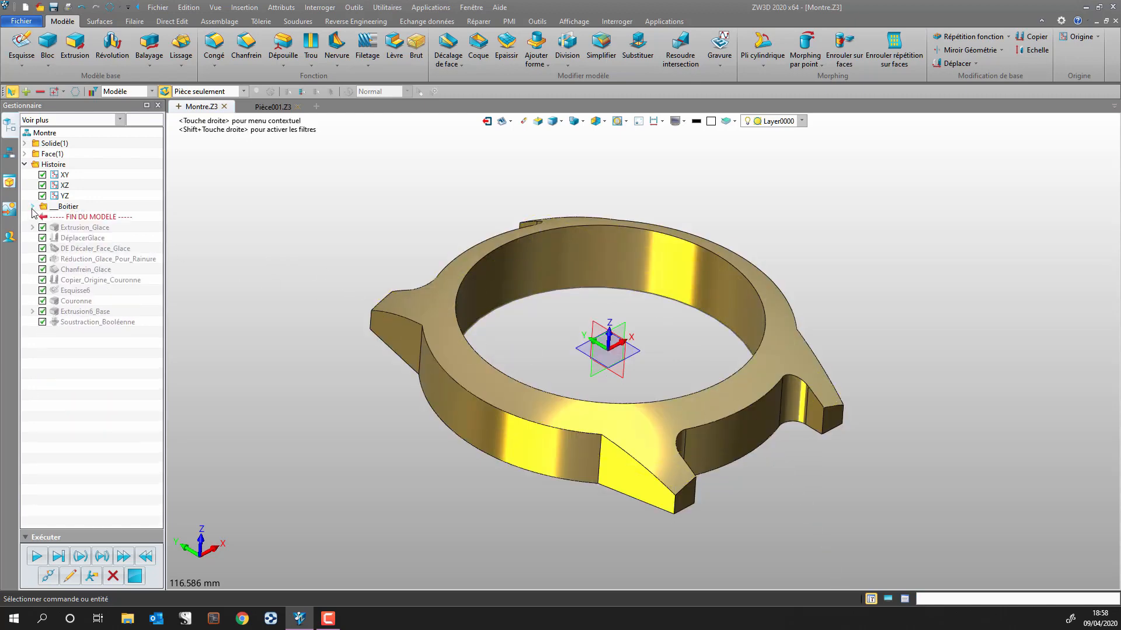
left_click(33, 207)
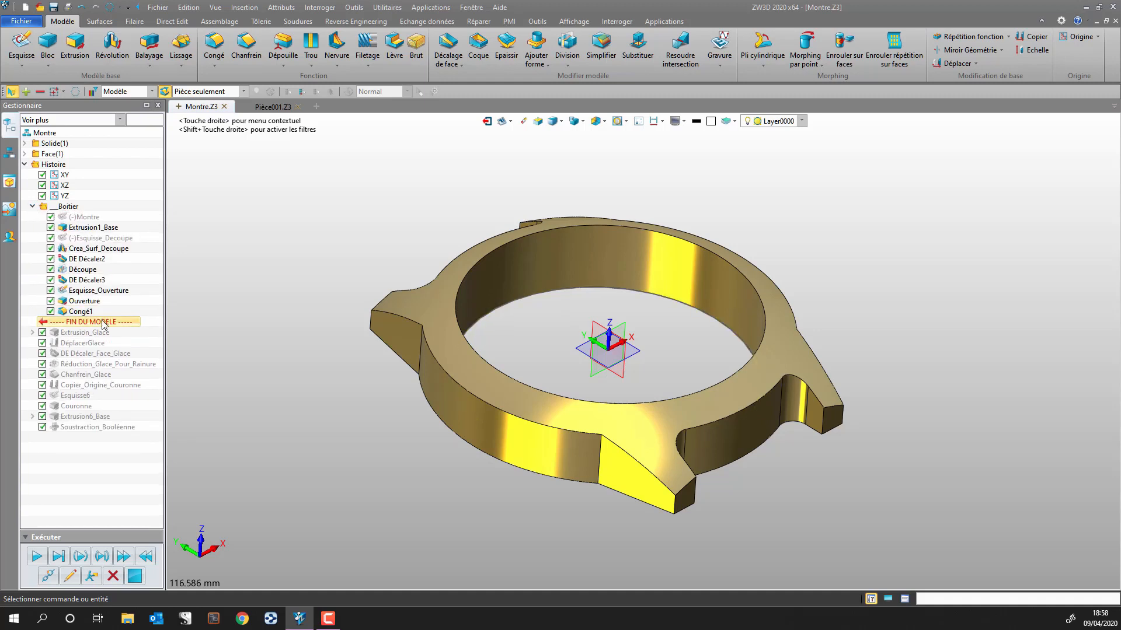
Roll the history forward to after Soustraction_Booléenne, inspect the complete watch, and collapse the Boitier folder
mouse_move(104, 324)
left_mouse_down()
mouse_move(84, 410)
mouse_move(93, 428)
left_mouse_up()
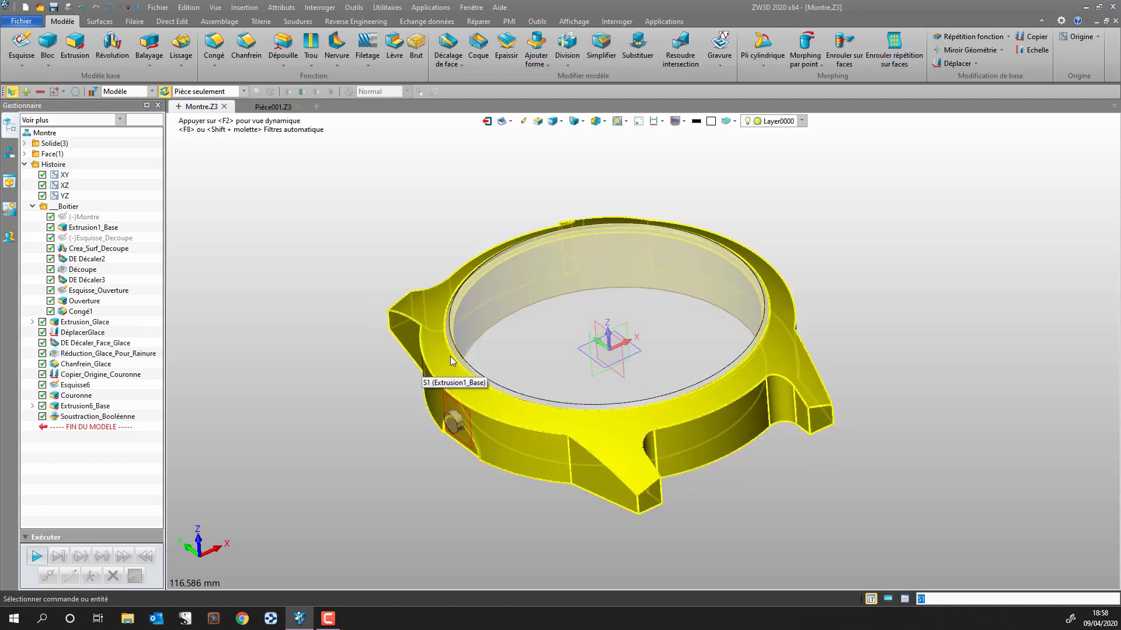
middle_click_drag(316, 380, 329, 414)
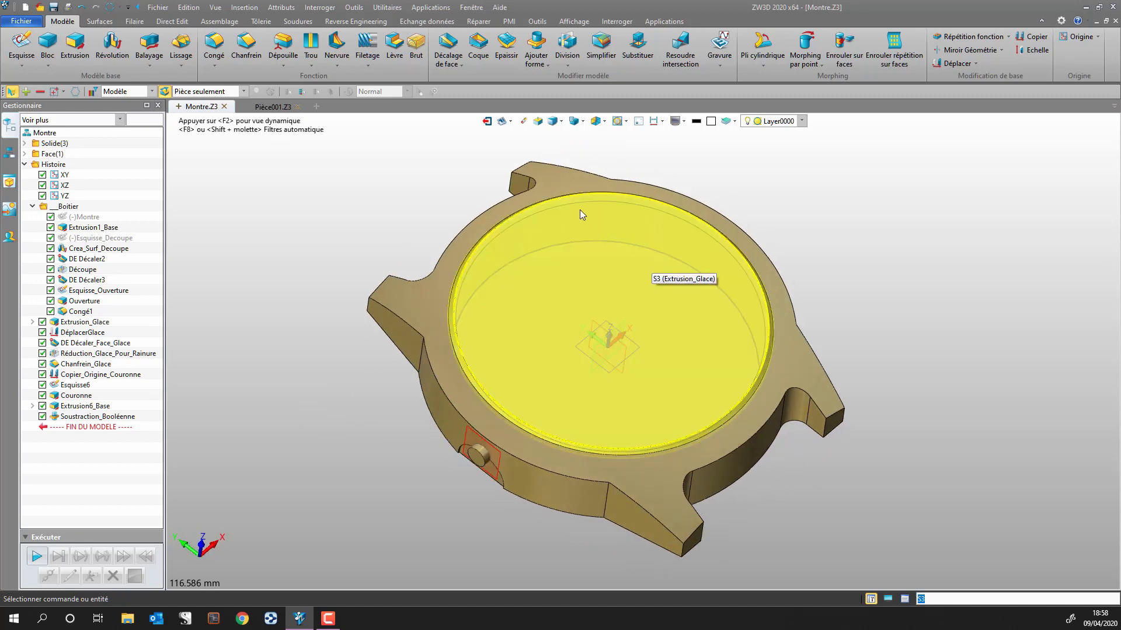
middle_click_drag(313, 272, 301, 204)
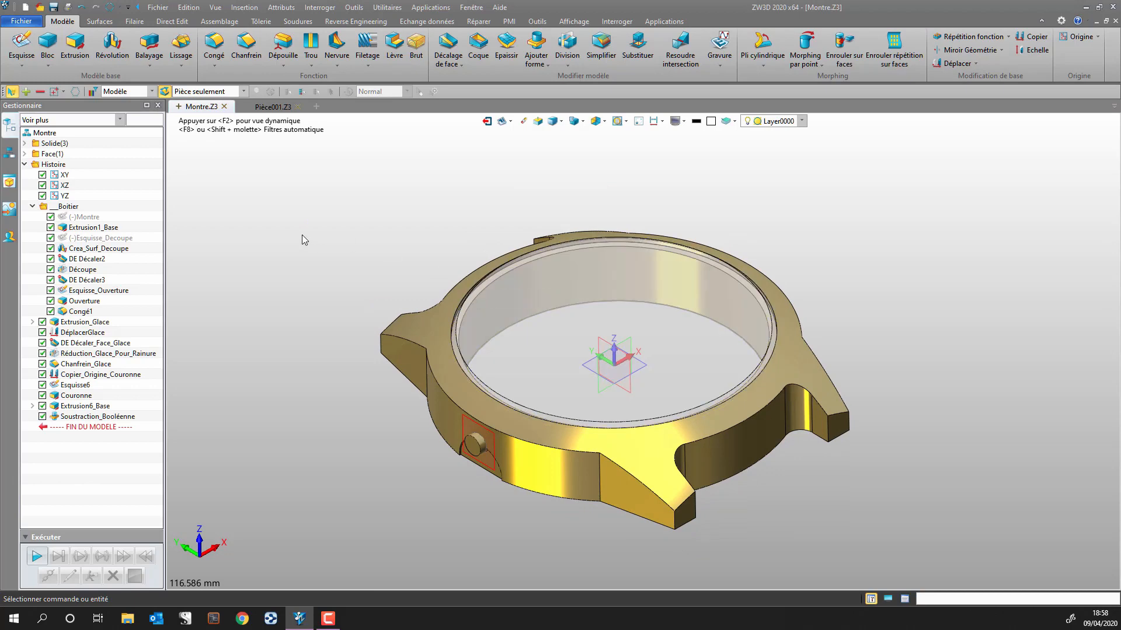
middle_click_drag(219, 225, 216, 232)
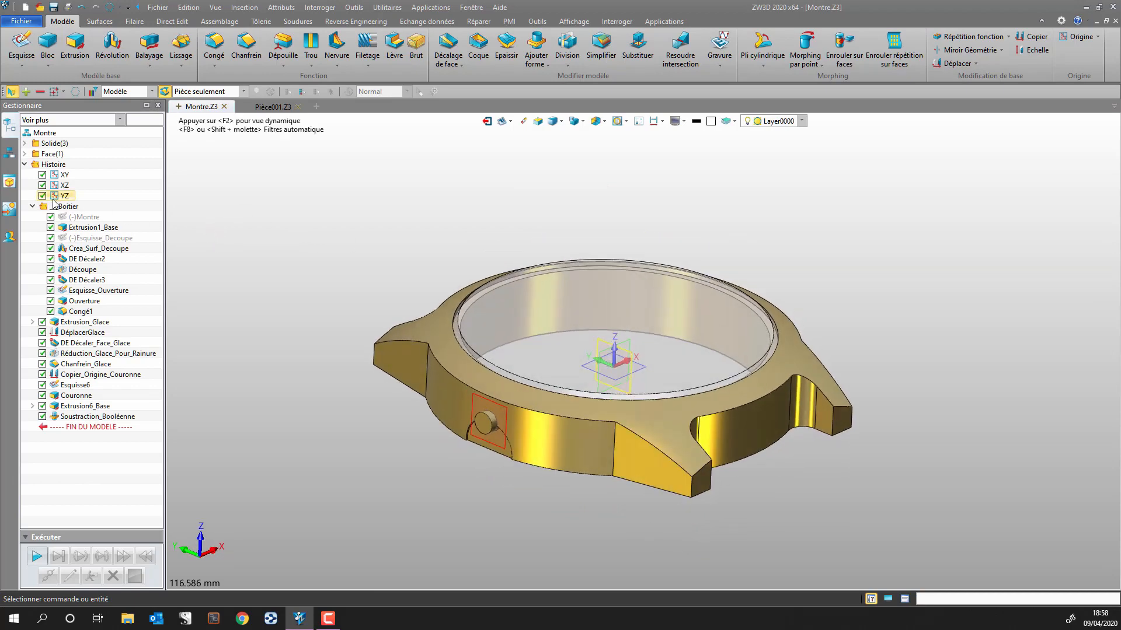
left_click(32, 207)
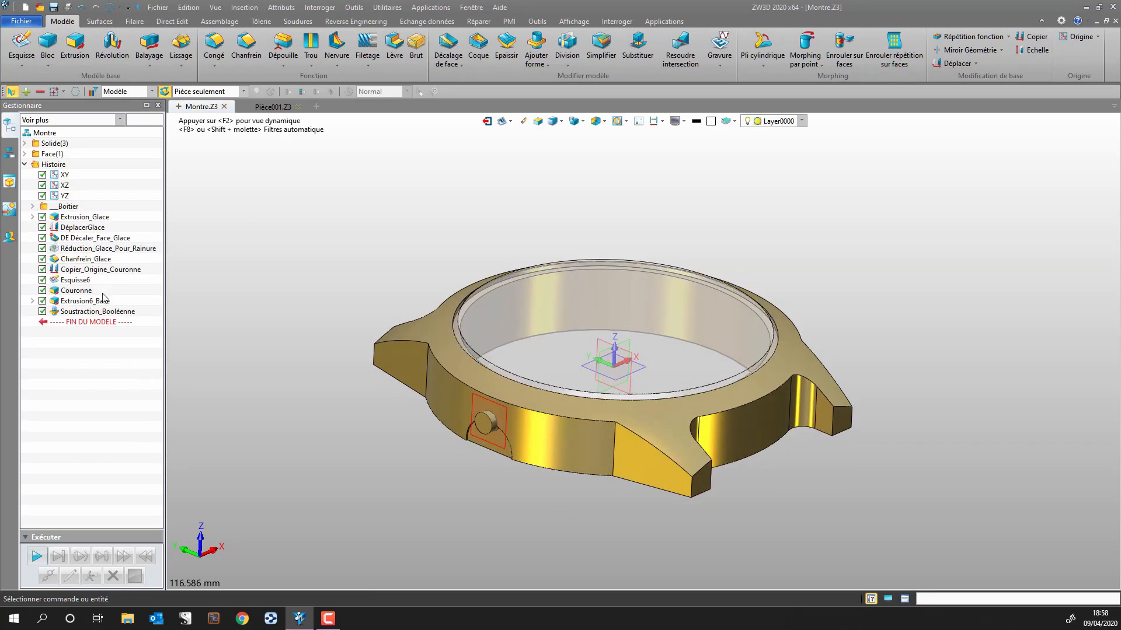
left_click(105, 313)
left_click(84, 217, "shift")
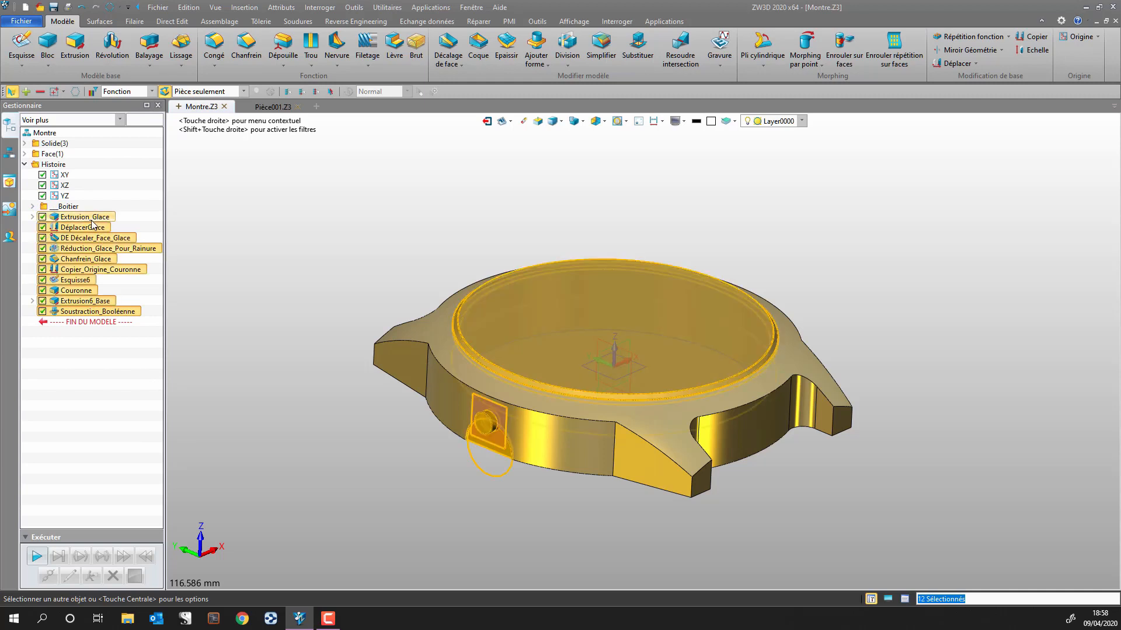
right_click(92, 226)
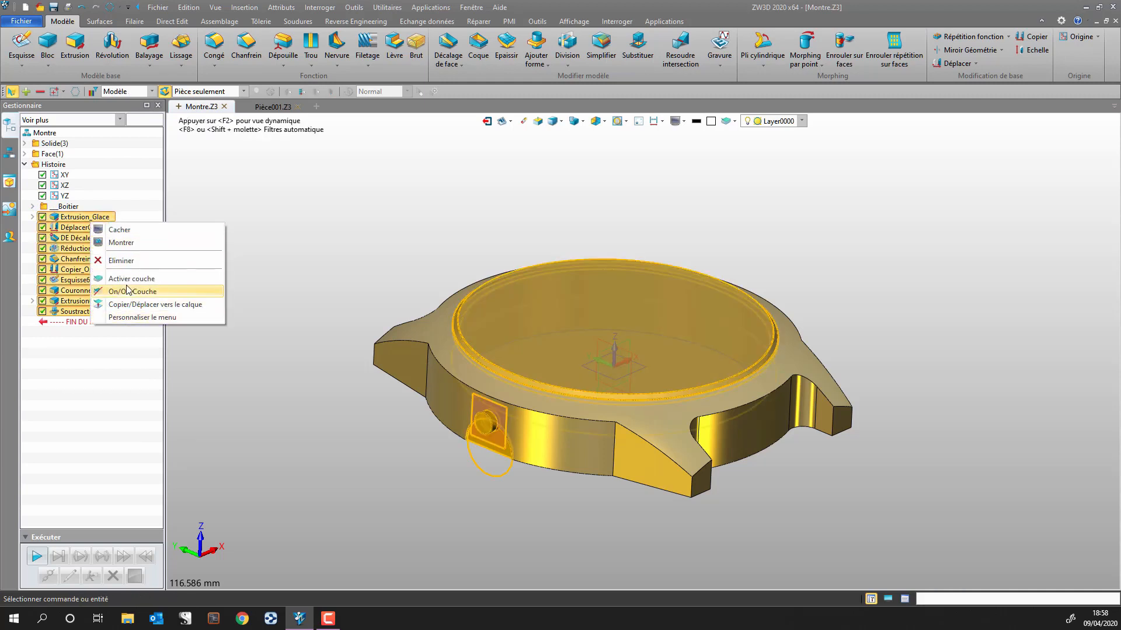
left_click(89, 383)
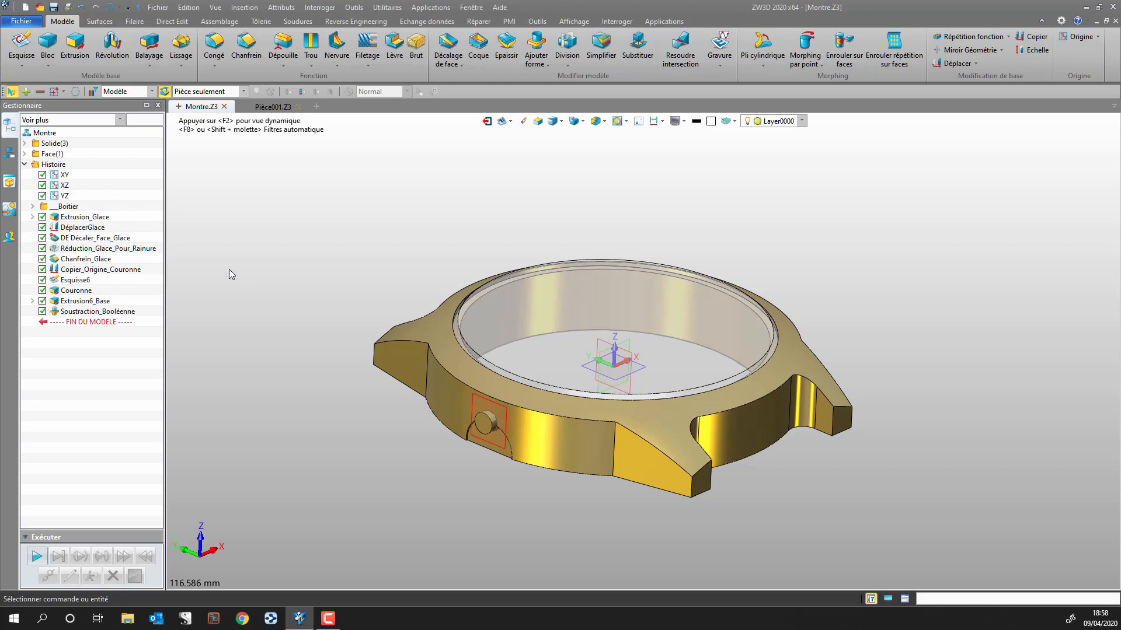
Make the internal sketches Esquisse_Glace of Extrusion_Glace and Esquisse_Encoche of Extrusion6_Base external
left_click(32, 216)
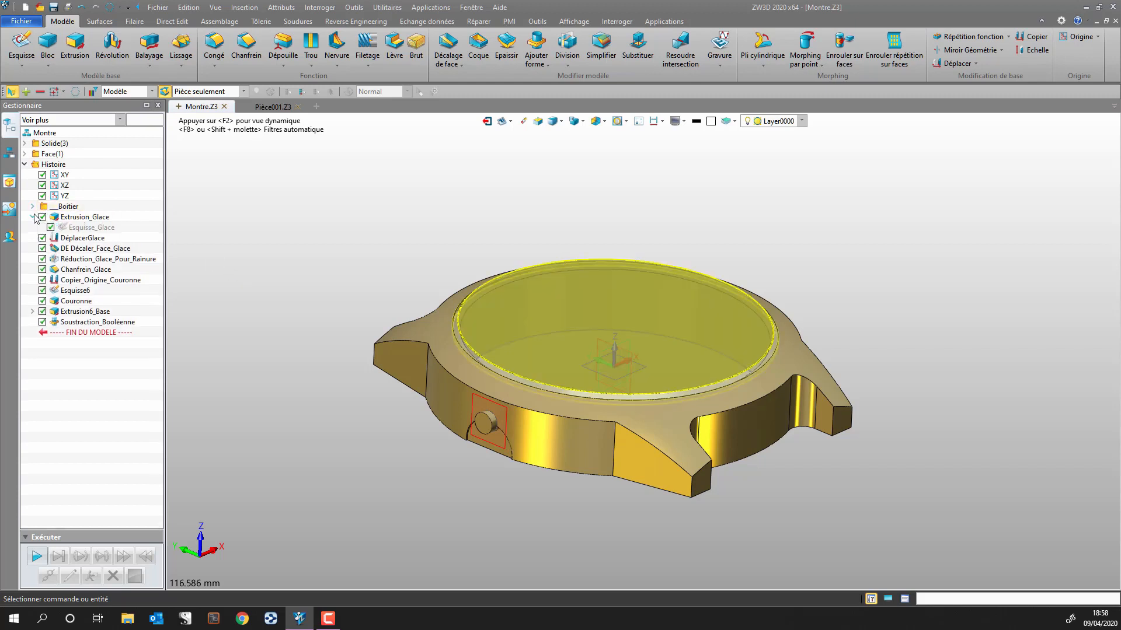
right_click(81, 228)
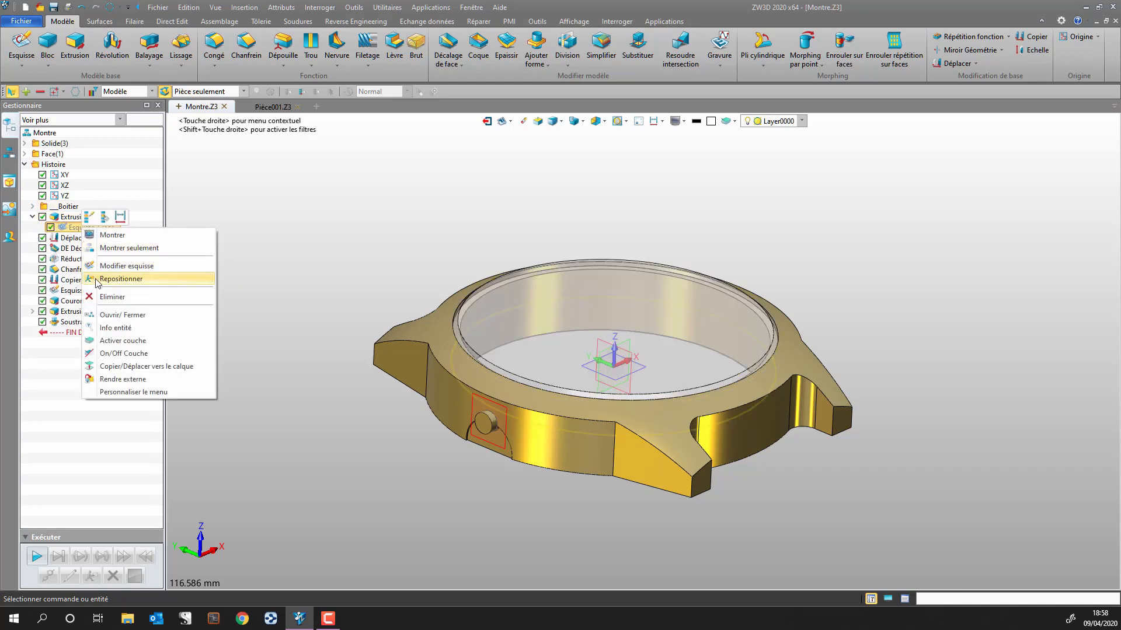
left_click(124, 379)
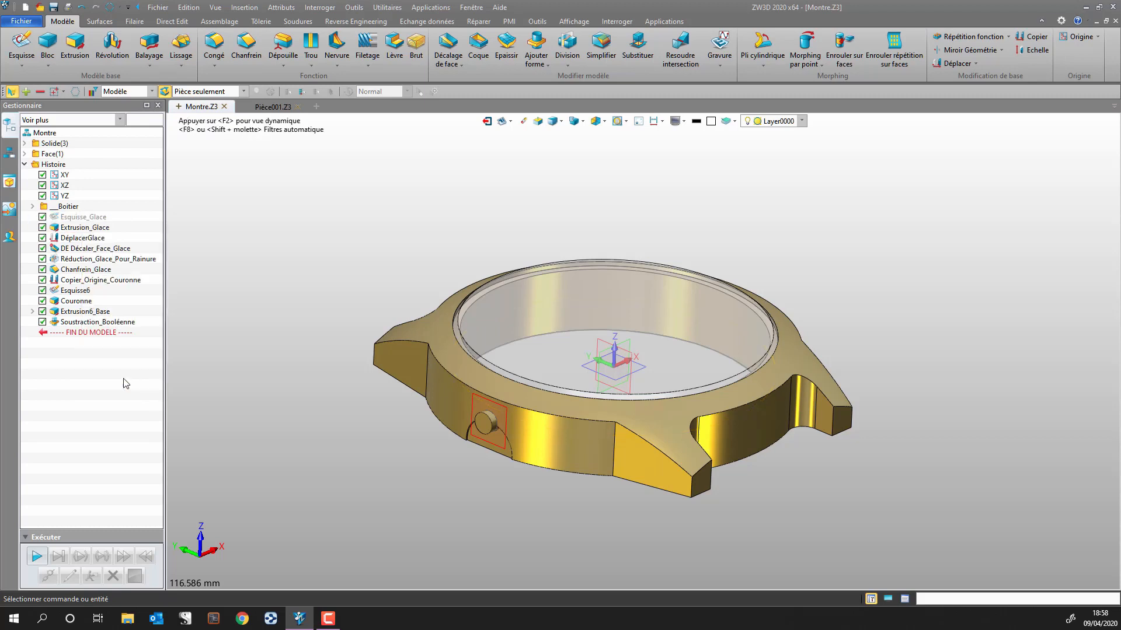
left_click(32, 311)
right_click(73, 322)
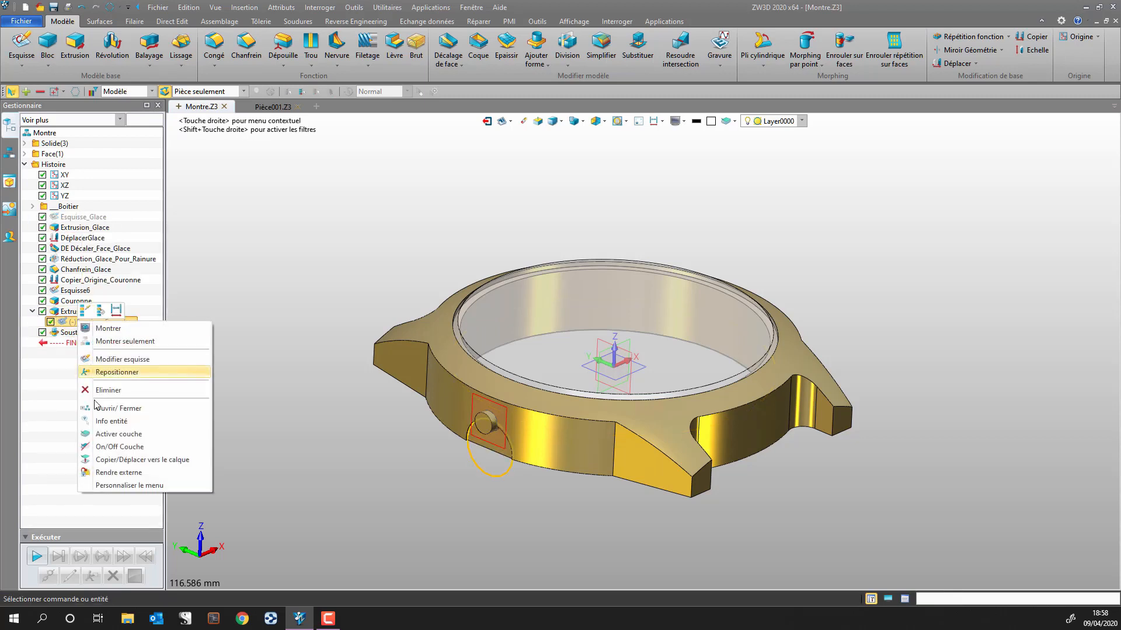
left_click(119, 472)
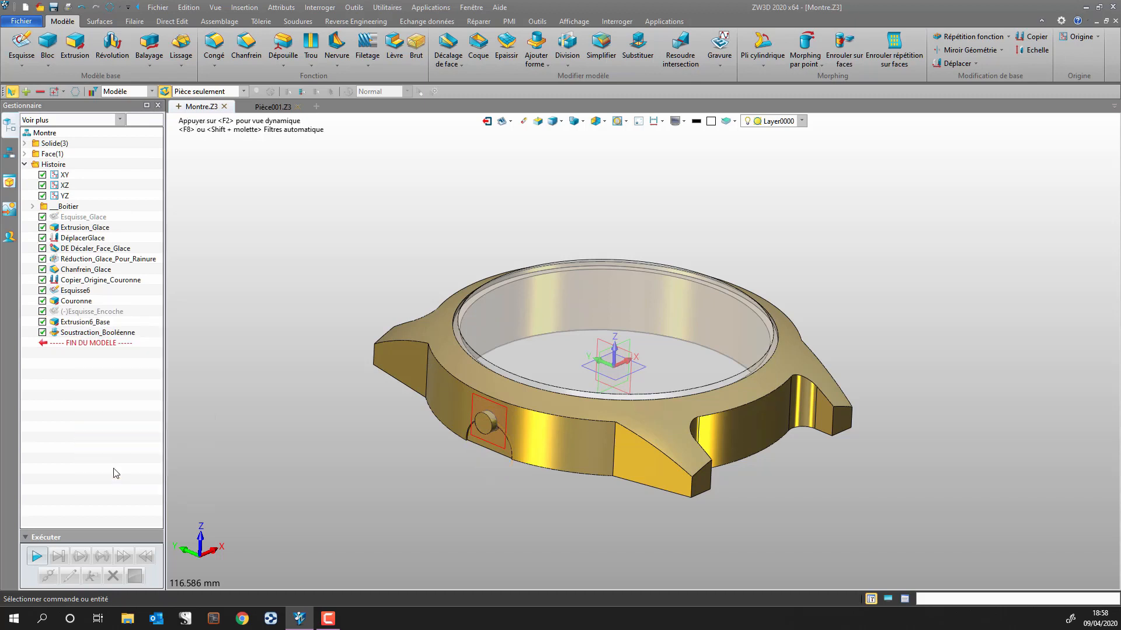
Group the history features from Esquisse_Glace through Soustraction_Booléenne into a second history folder
left_click(83, 333)
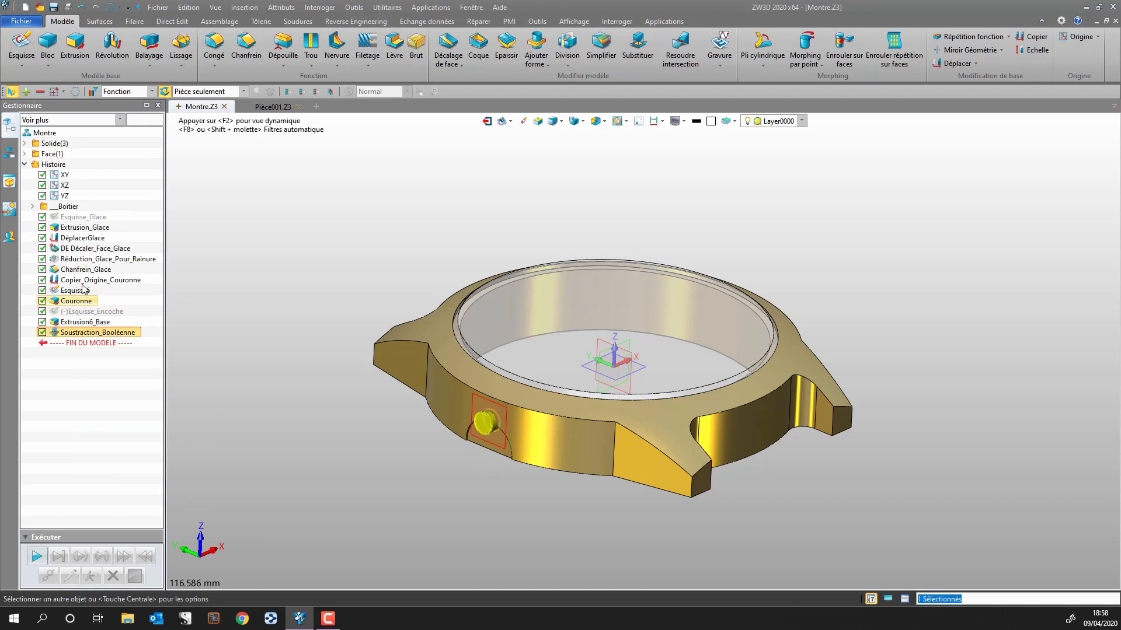
left_click(82, 220, "shift")
right_click(83, 220)
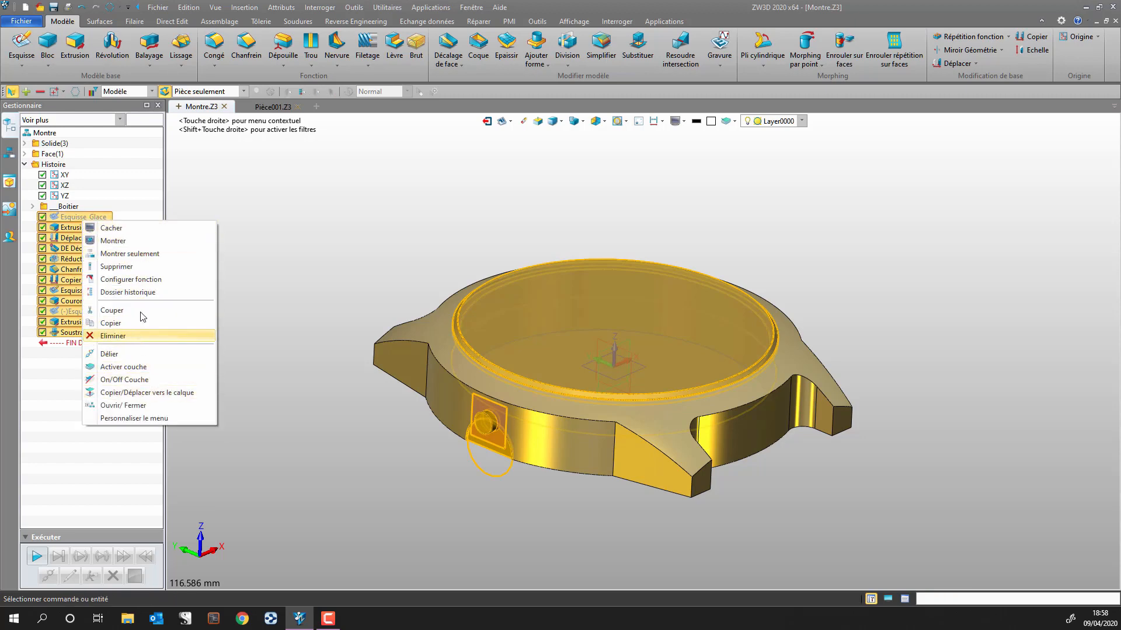
left_click(140, 292)
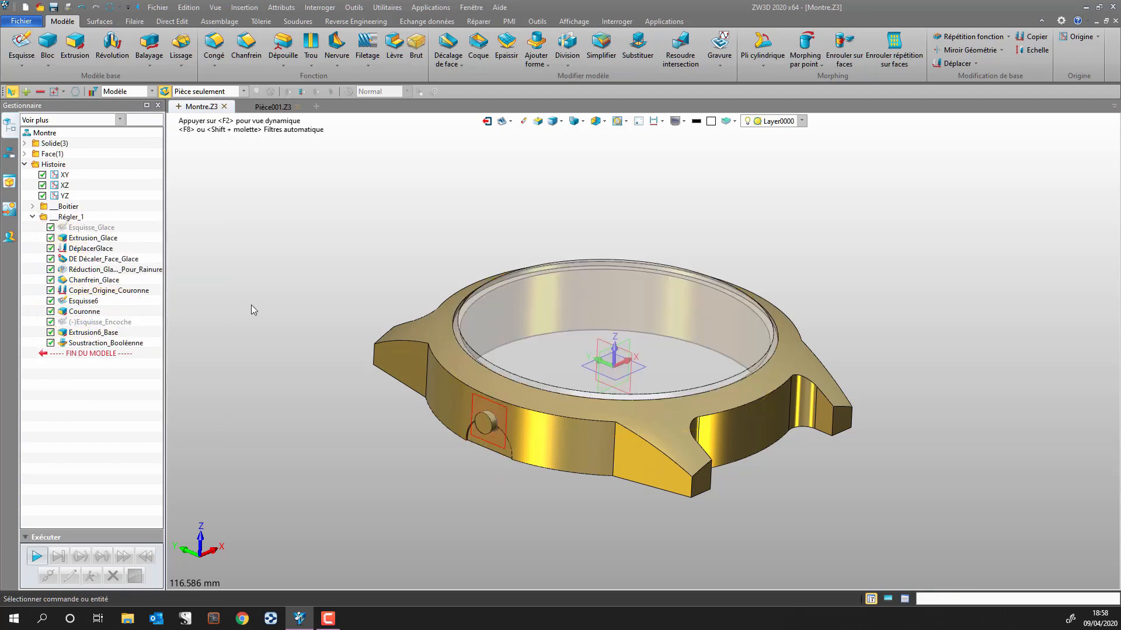
Rename the second history folder as "Glace et booleen" and collapse it
right_click(65, 220)
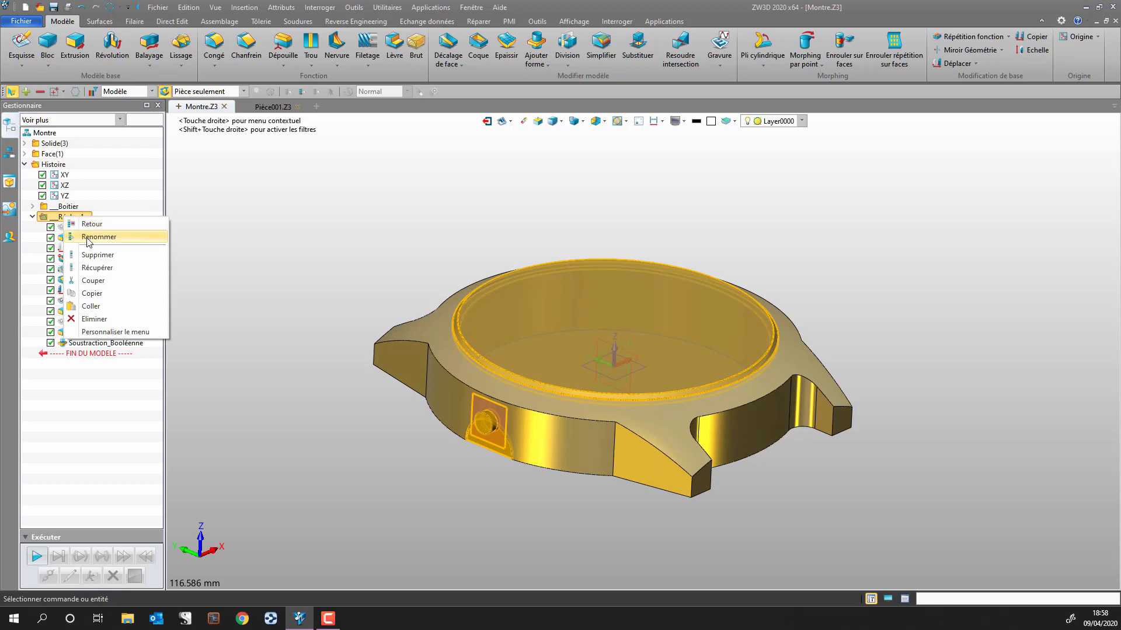
left_click(98, 236)
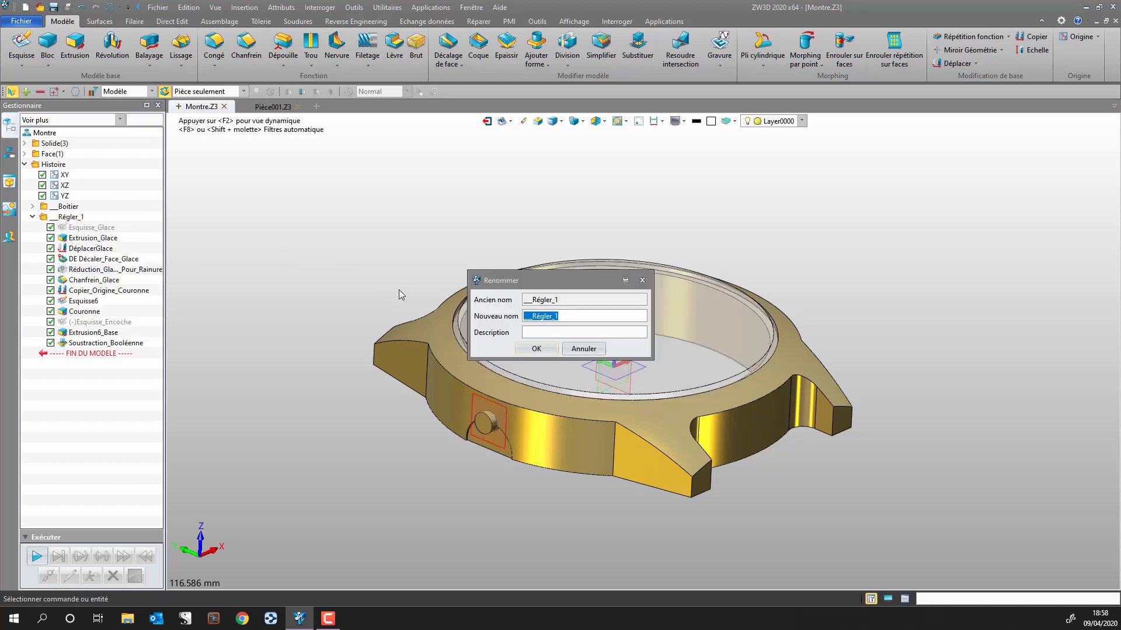
type("Glace et booleen")
left_click(536, 351)
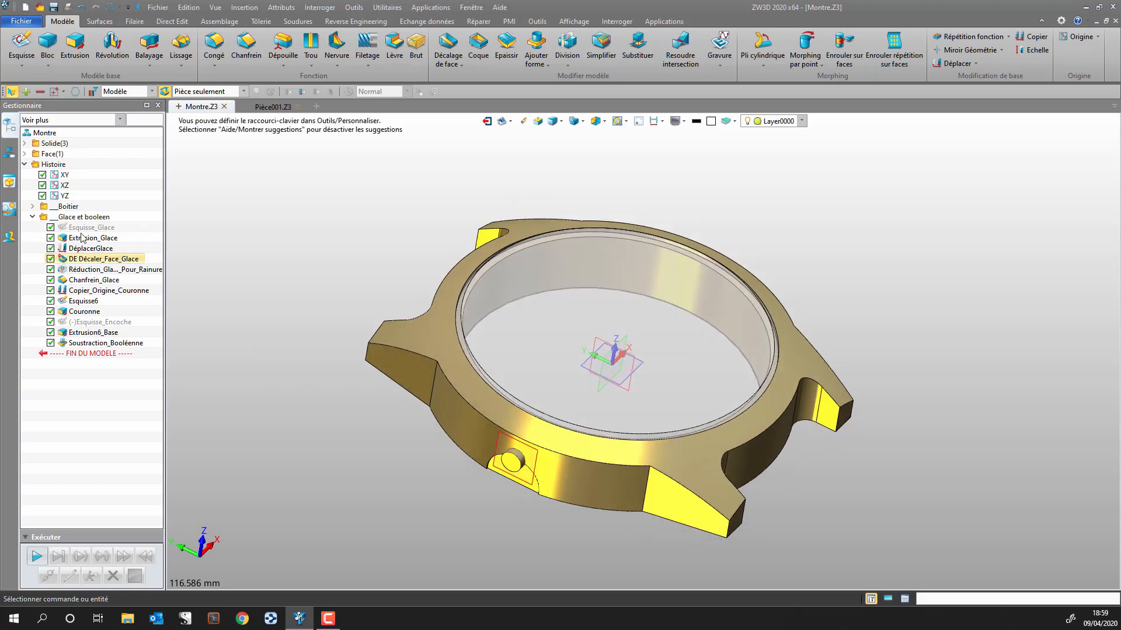
double_click(74, 217)
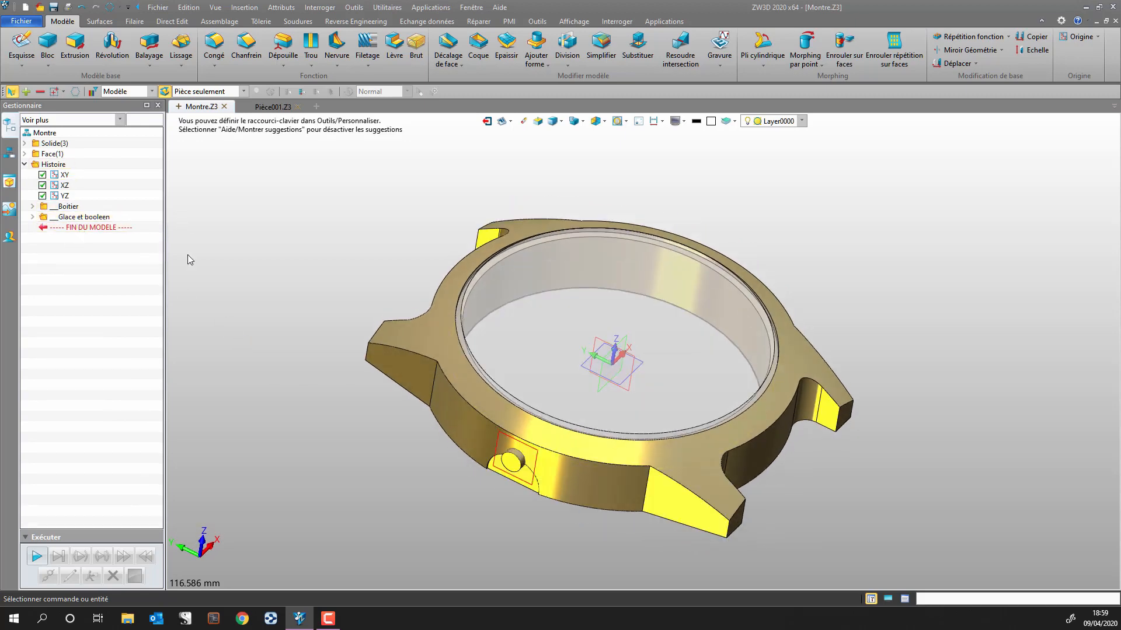
Expand the Boitier and Glace et booleen history folders to review their grouped features, and examine the finished watch case from several angles
right_click_drag(306, 317, 274, 268)
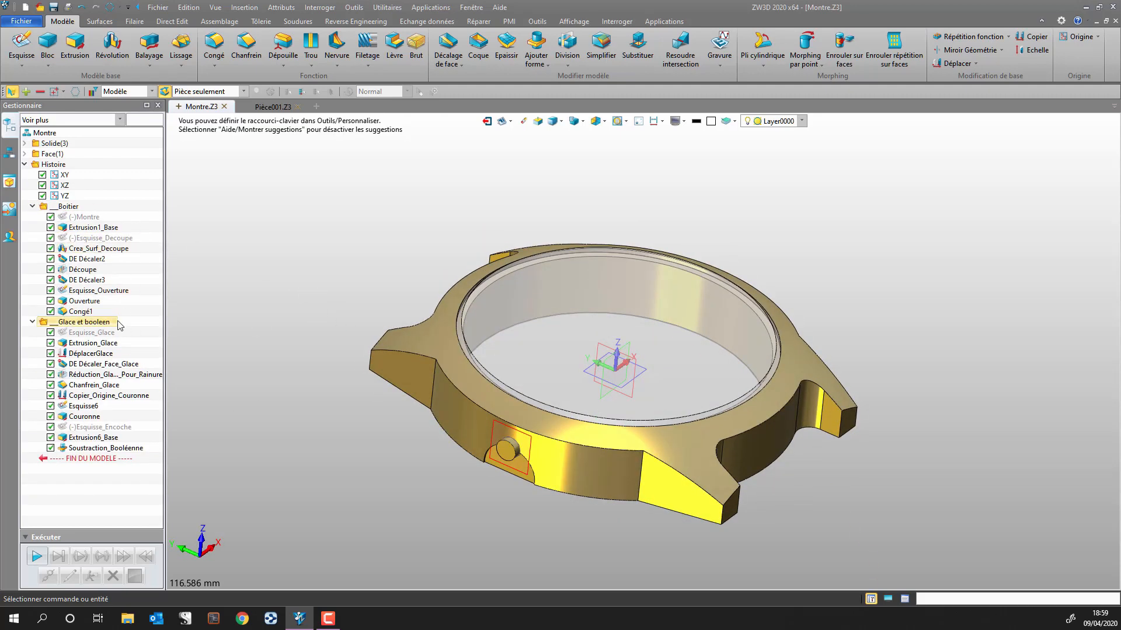
right_click_drag(211, 316, 238, 303)
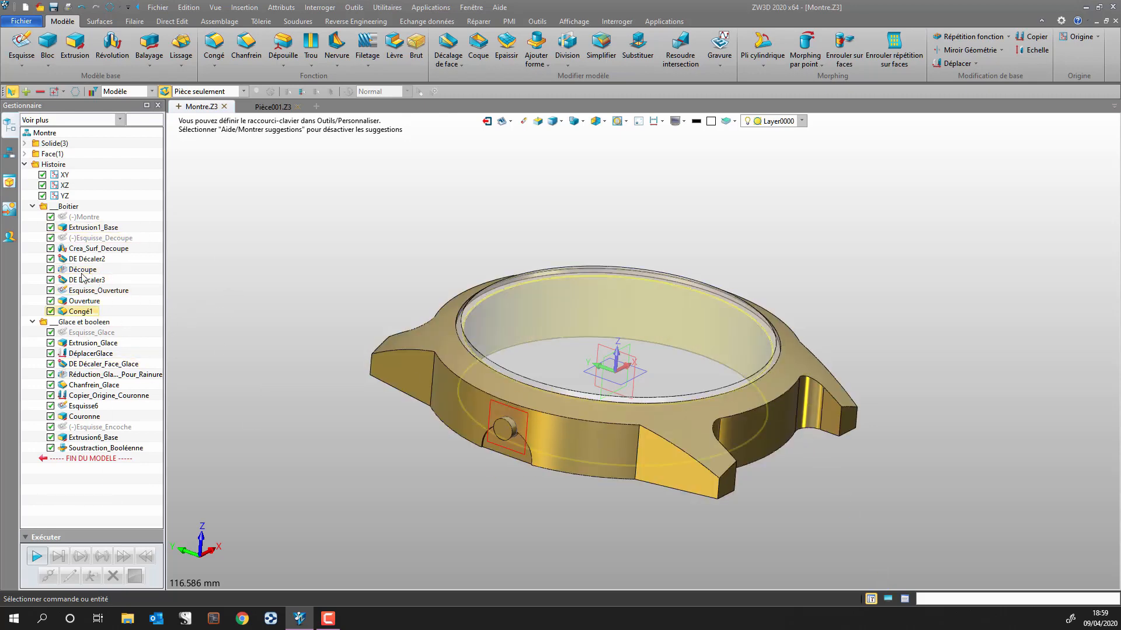
right_click_drag(278, 389, 291, 407)
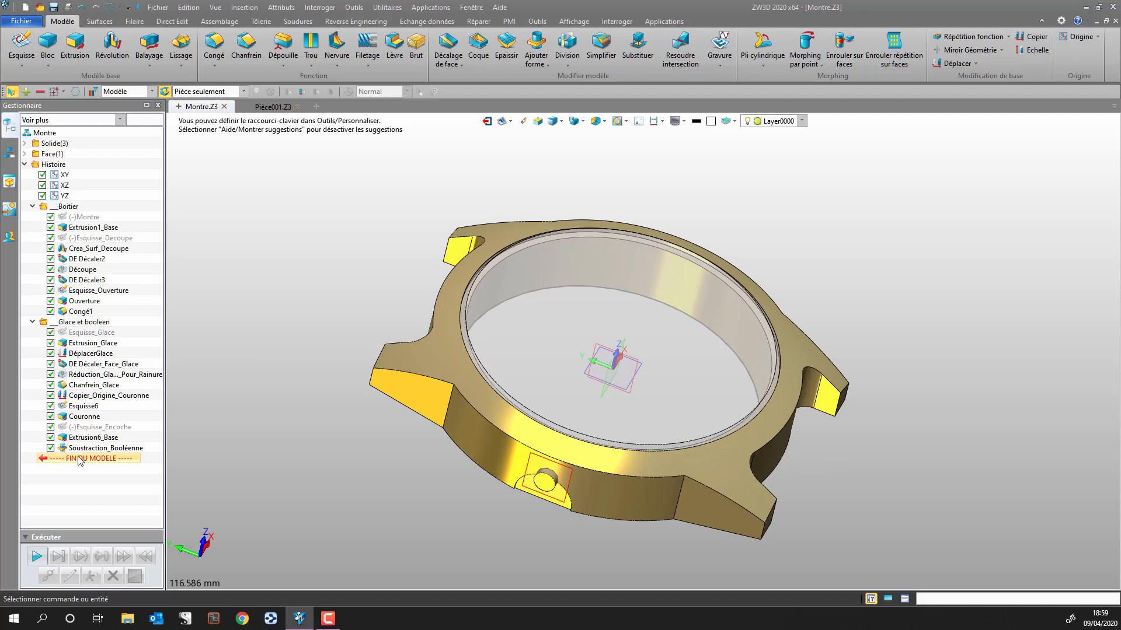
right_click_drag(246, 429, 618, 490)
scroll(720, 499, "up", 2)
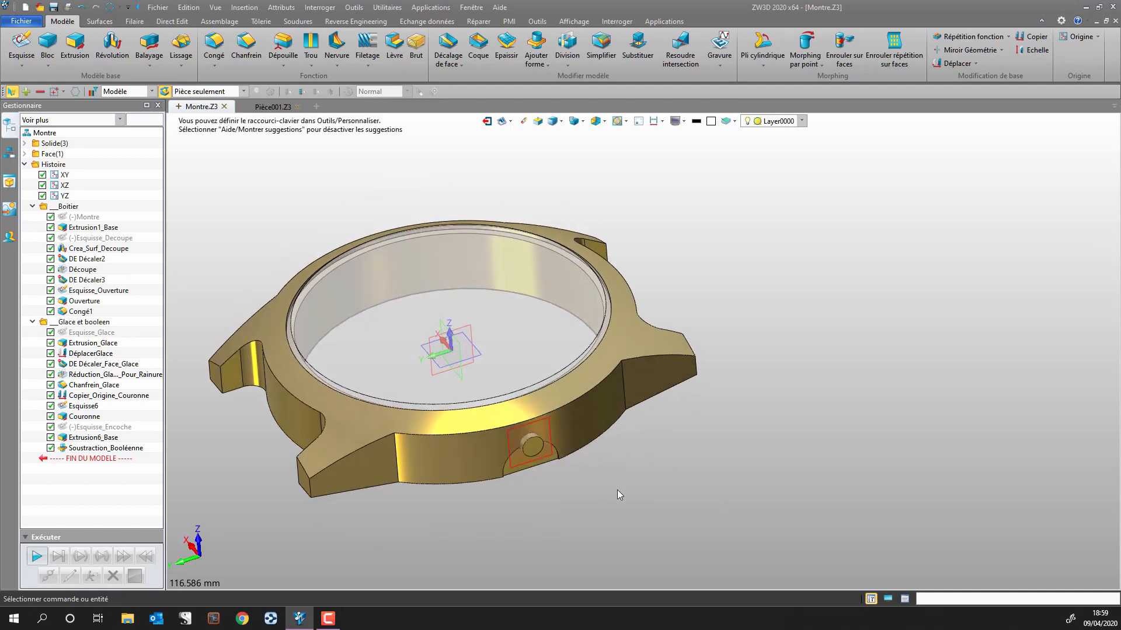
middle_click_drag(637, 489, 814, 480)
right_click_drag(709, 518, 746, 520)
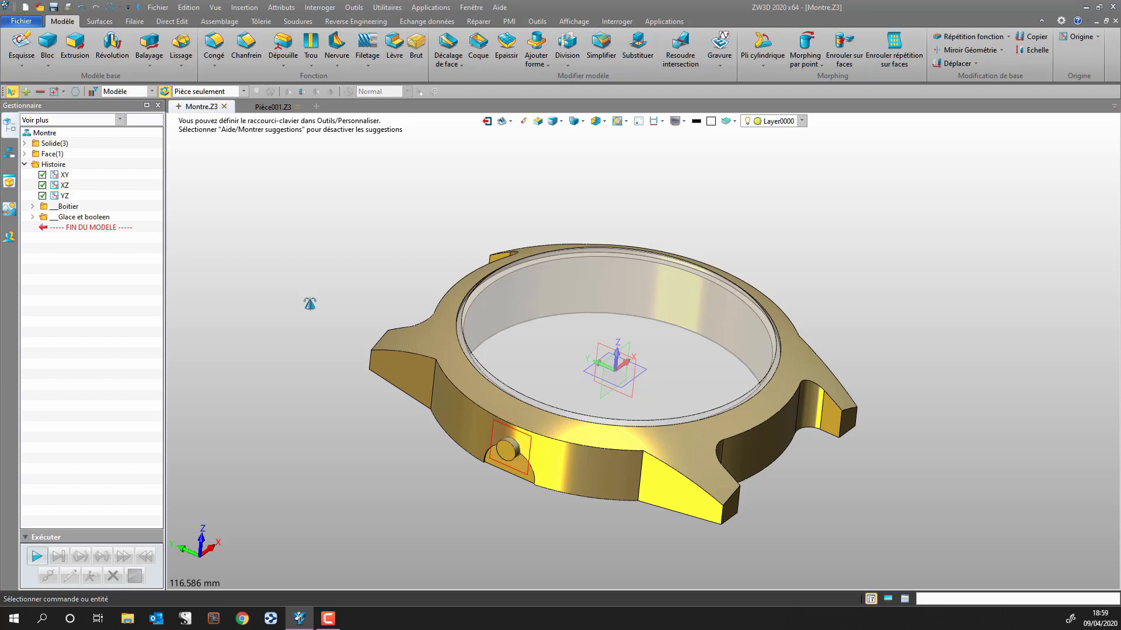
left_click(32, 217)
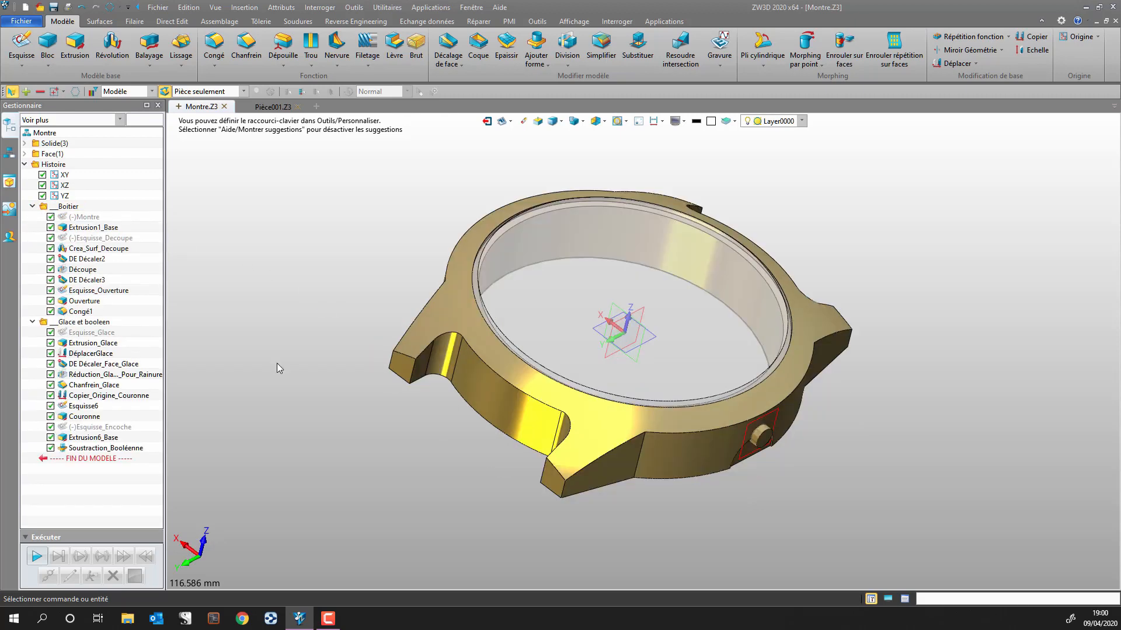